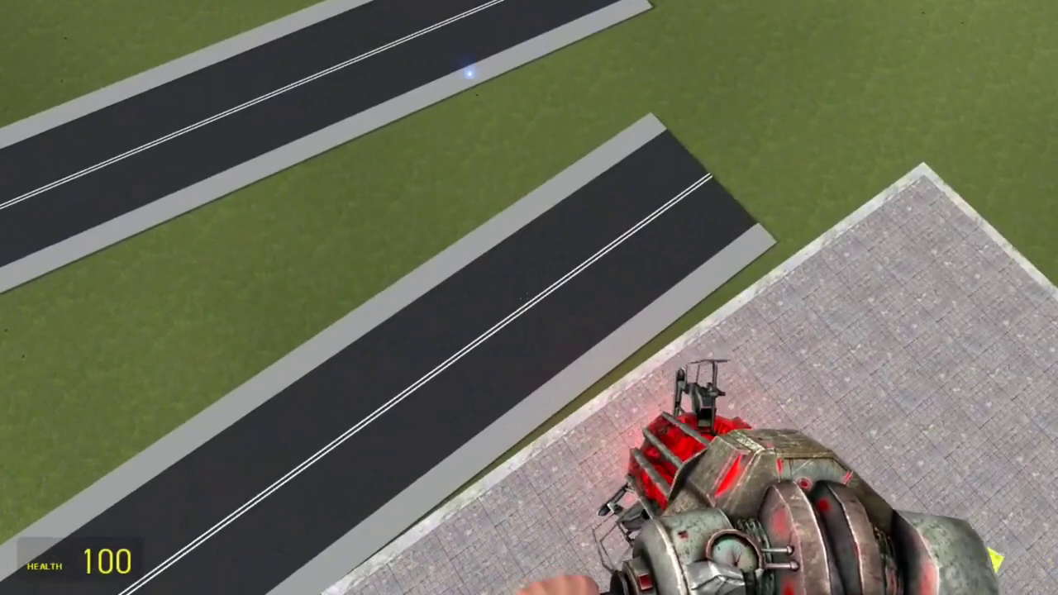
- Set the first road's vehicle spawner Type to [LFS] Spitfire
key(c)
right_click(341, 322)
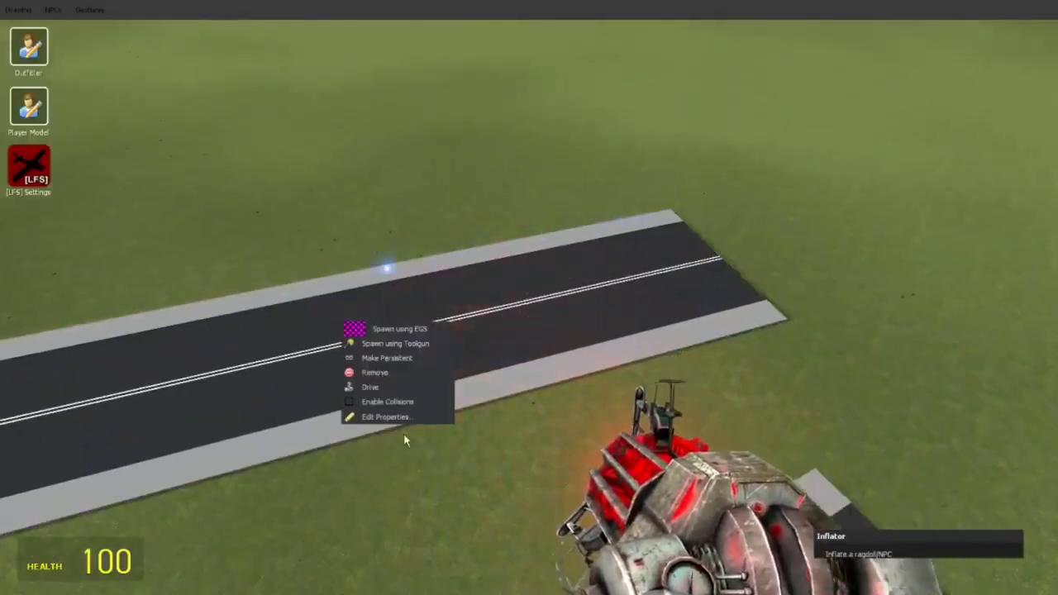
click(381, 422)
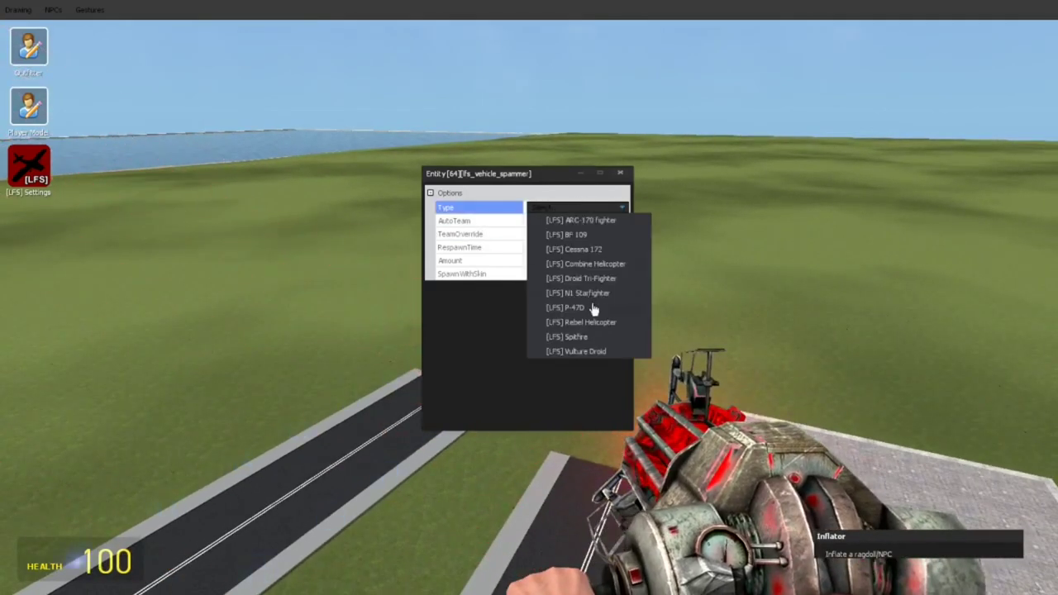
click(604, 337)
click(620, 173)
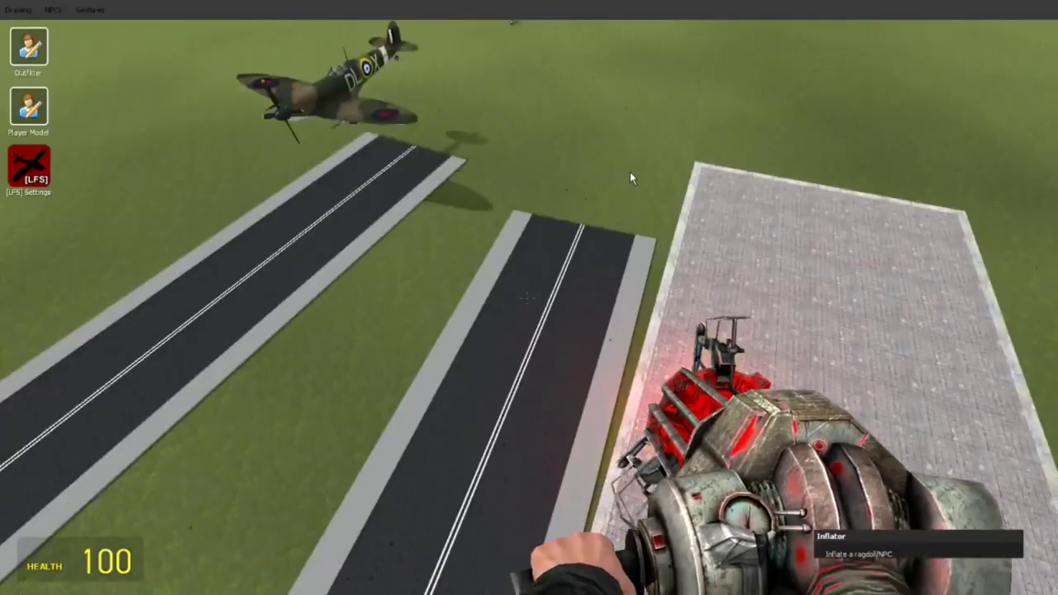
- Set the other two road vehicle spawners to spawn Spitfires as well
right_click(601, 274)
click(643, 364)
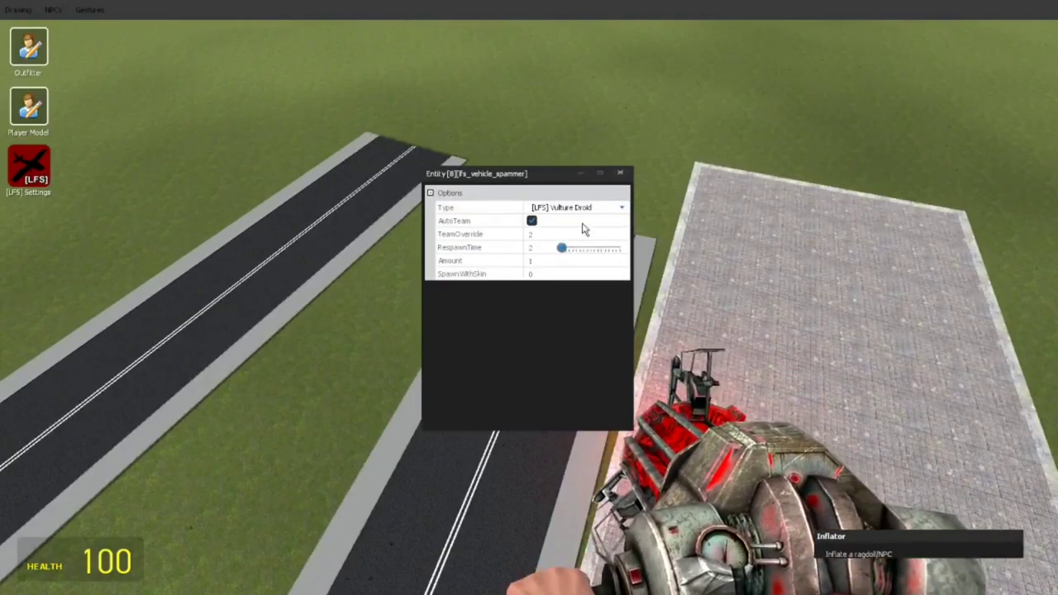
click(620, 173)
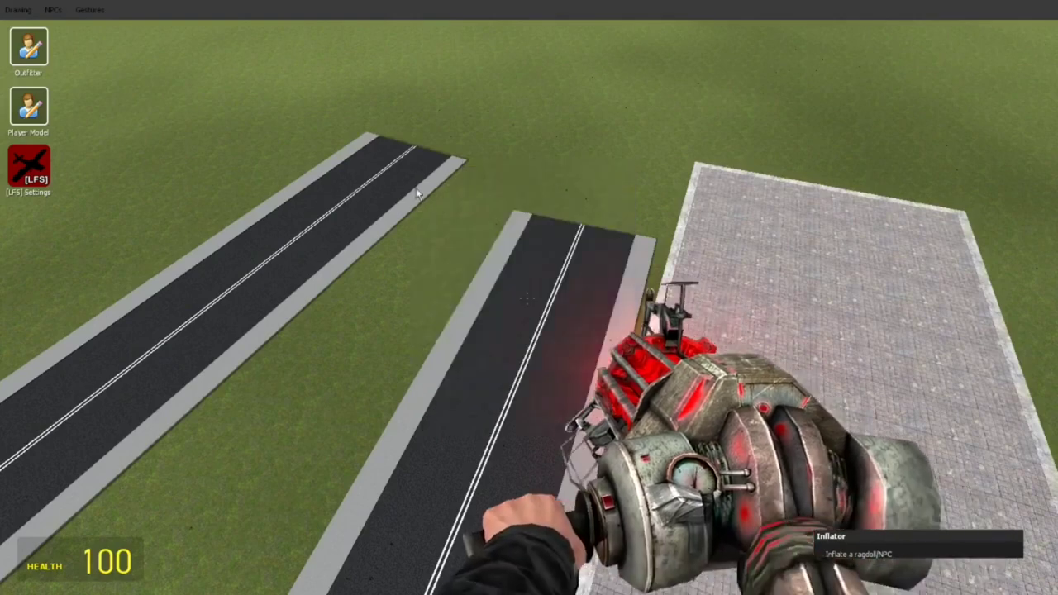
right_click(450, 297)
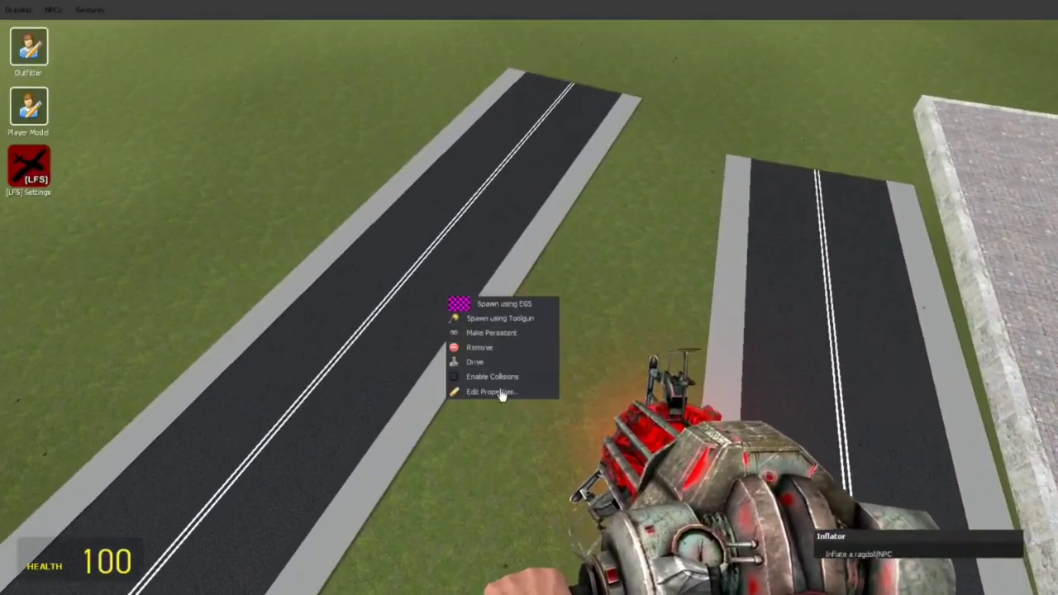
click(501, 393)
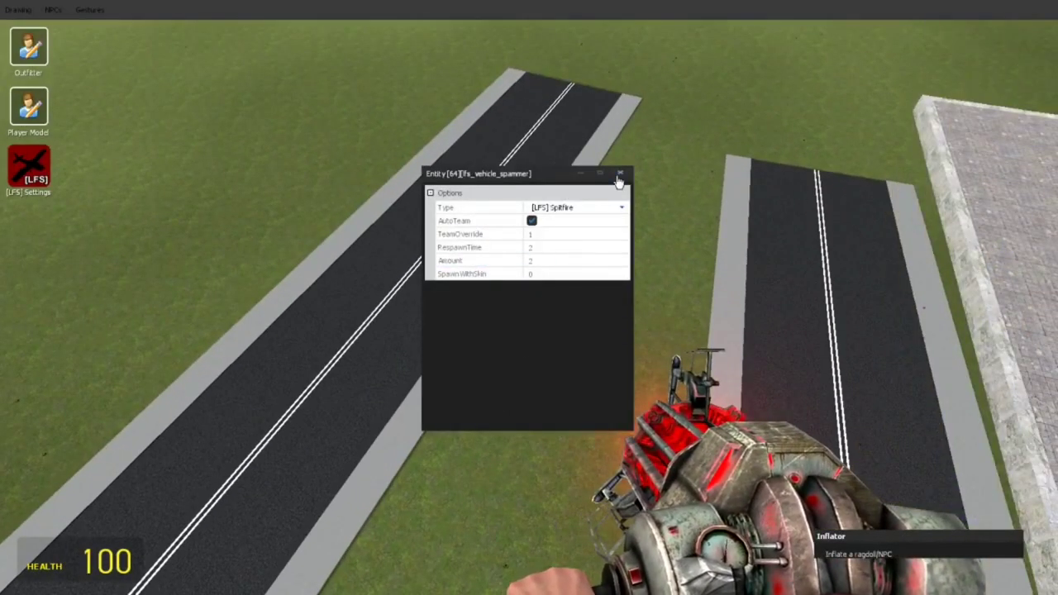
click(620, 175)
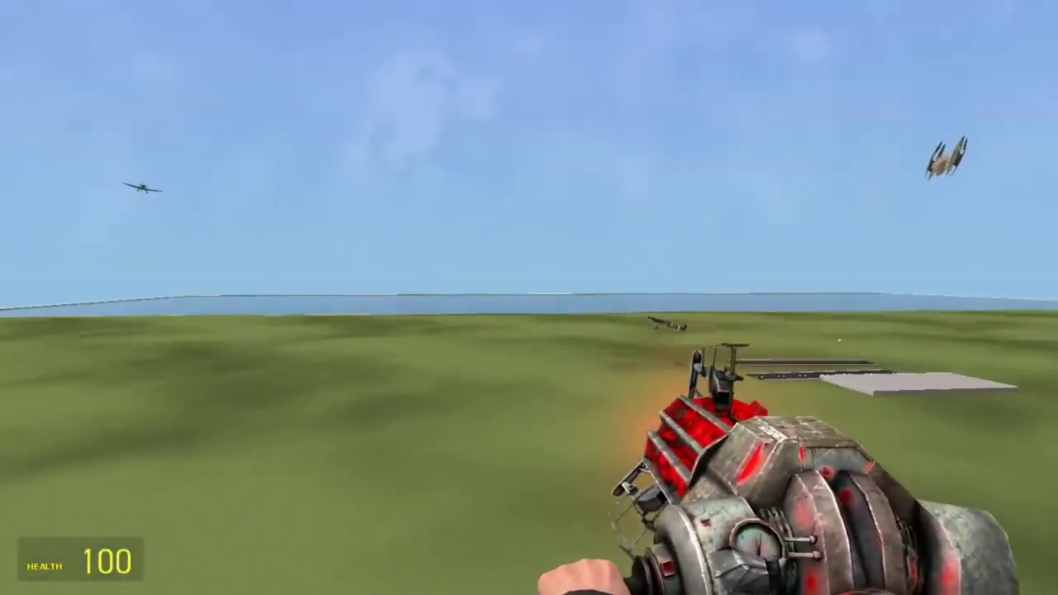
- Fire the crossbow at the planes, then respawn after being killed
key(4)
click(529, 298)
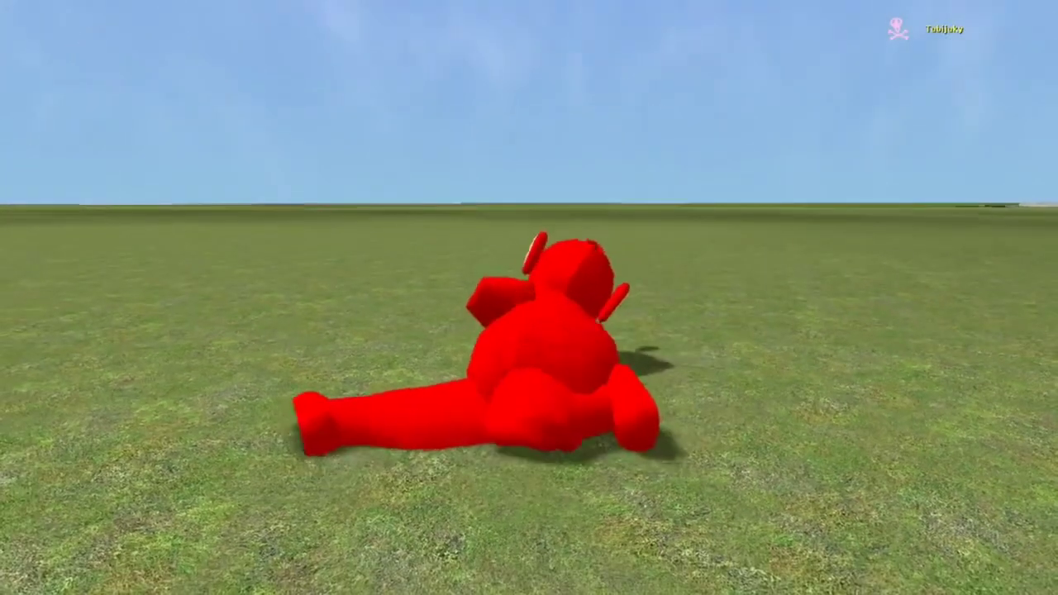
click(529, 298)
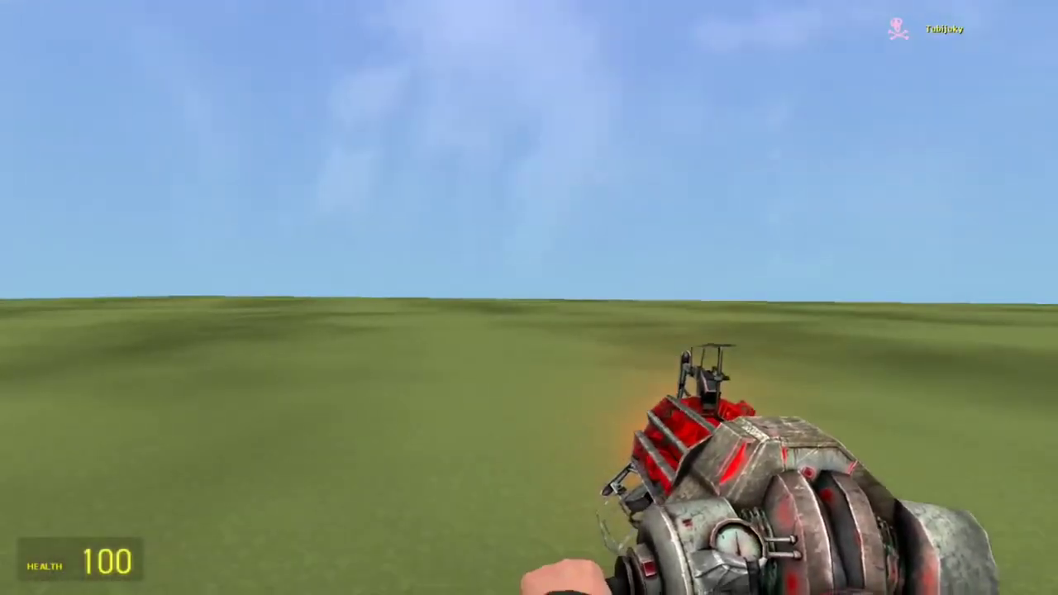
- Spawn a Solid Fuel Booster from the spawn menu's Entities > Gbombs category
key(q)
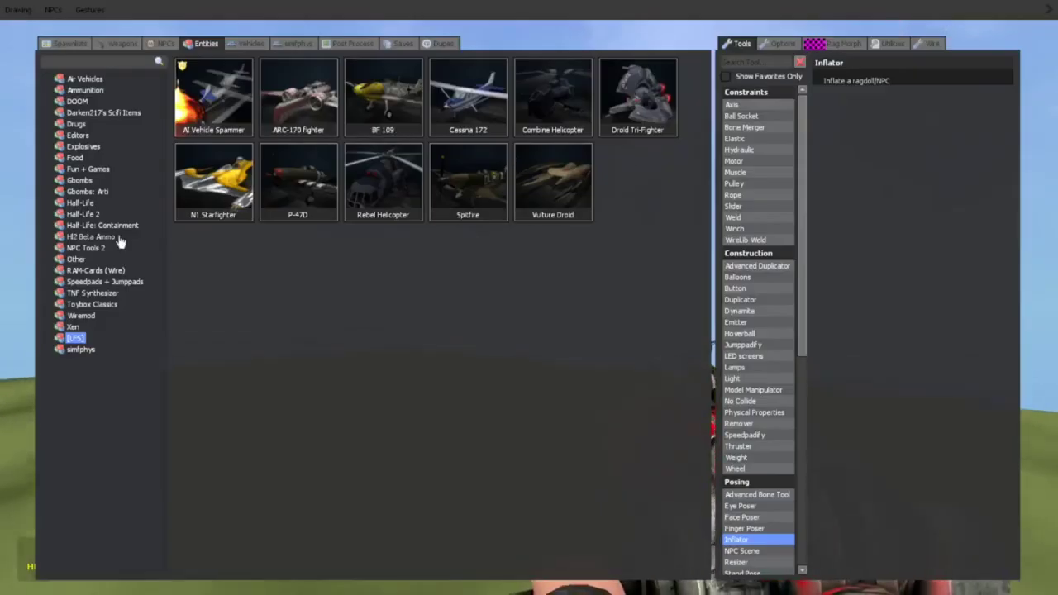
click(92, 237)
click(92, 237)
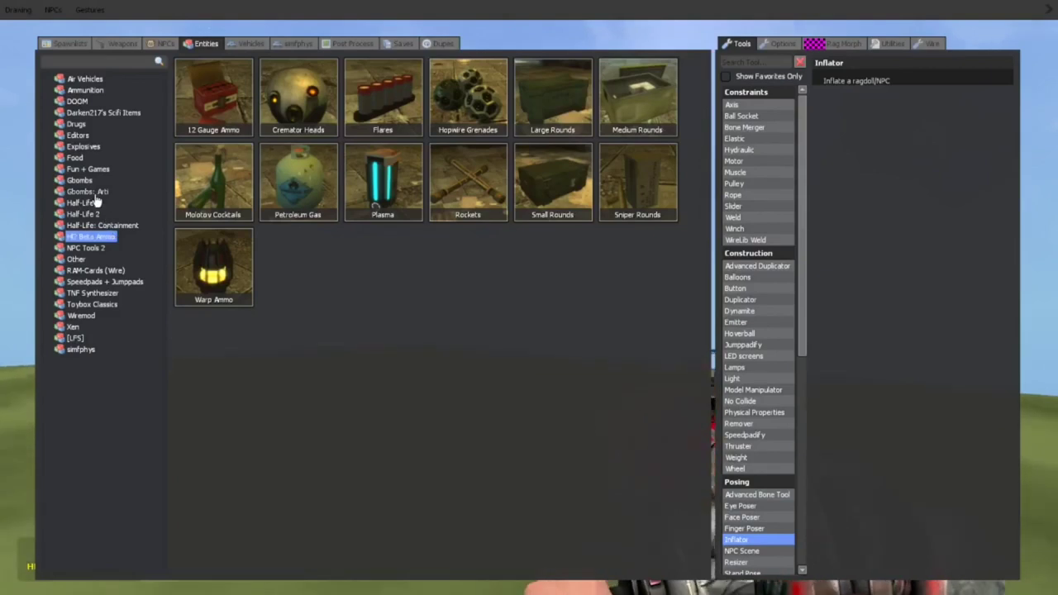
click(94, 192)
scroll(419, 368, down, 5)
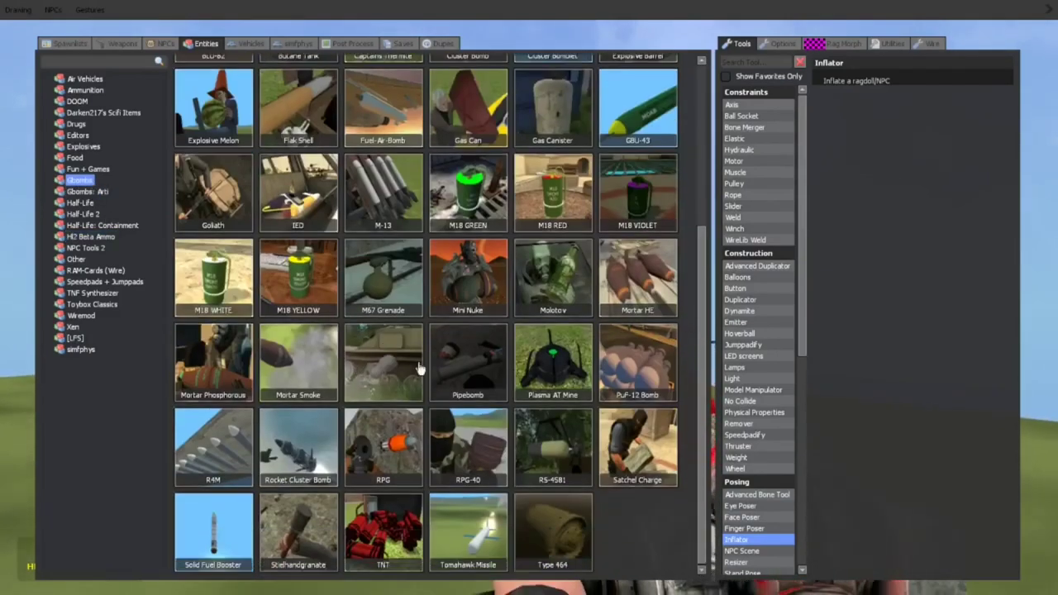
key(q)
key(q)
key(q)
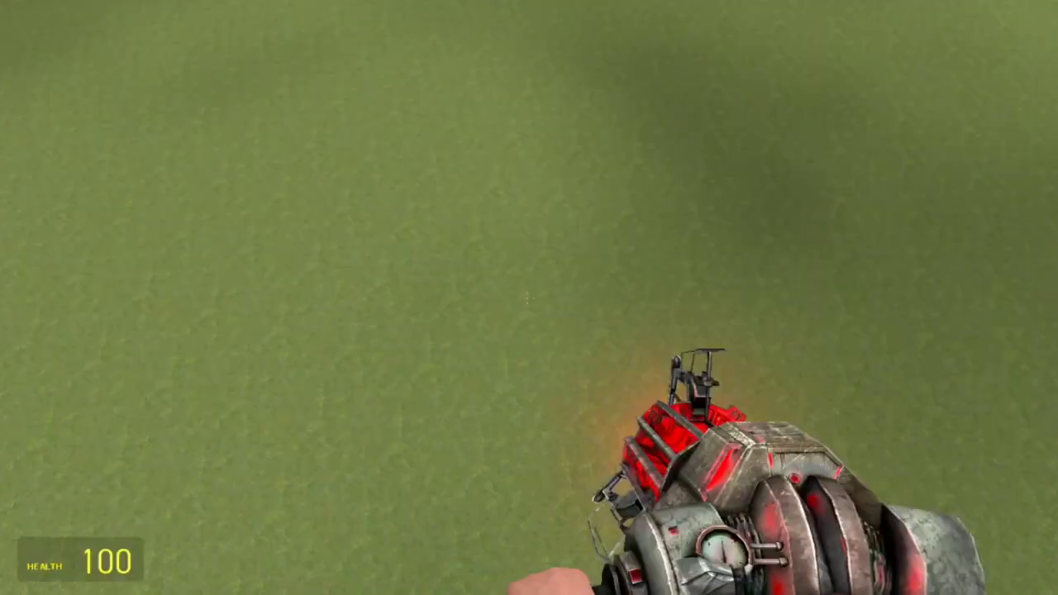
- Launch two boosters skyward with the gravity gun, then reopen the spawn menu
right_click(529, 298)
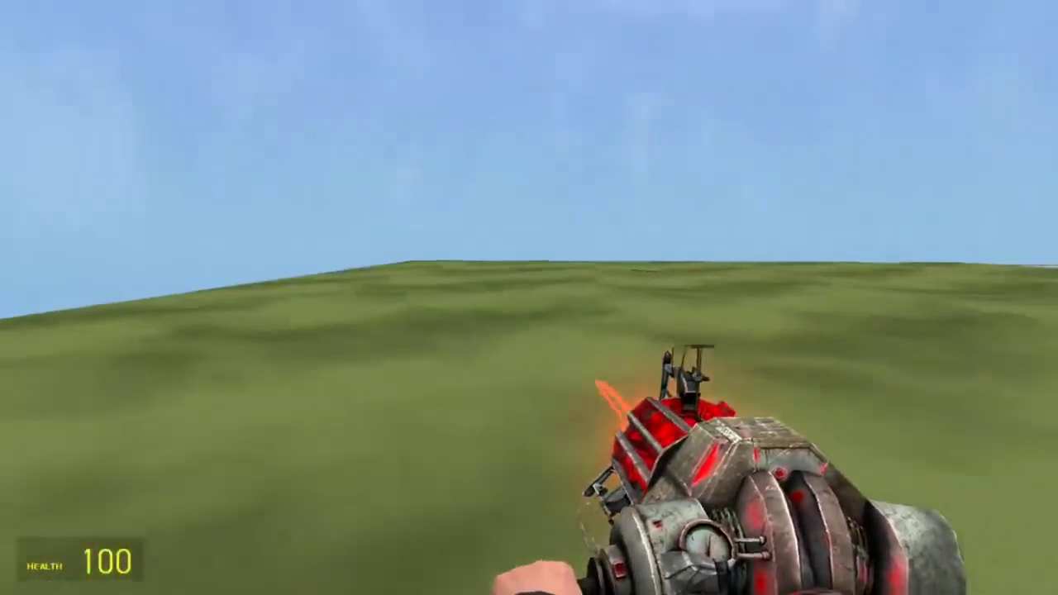
click(529, 298)
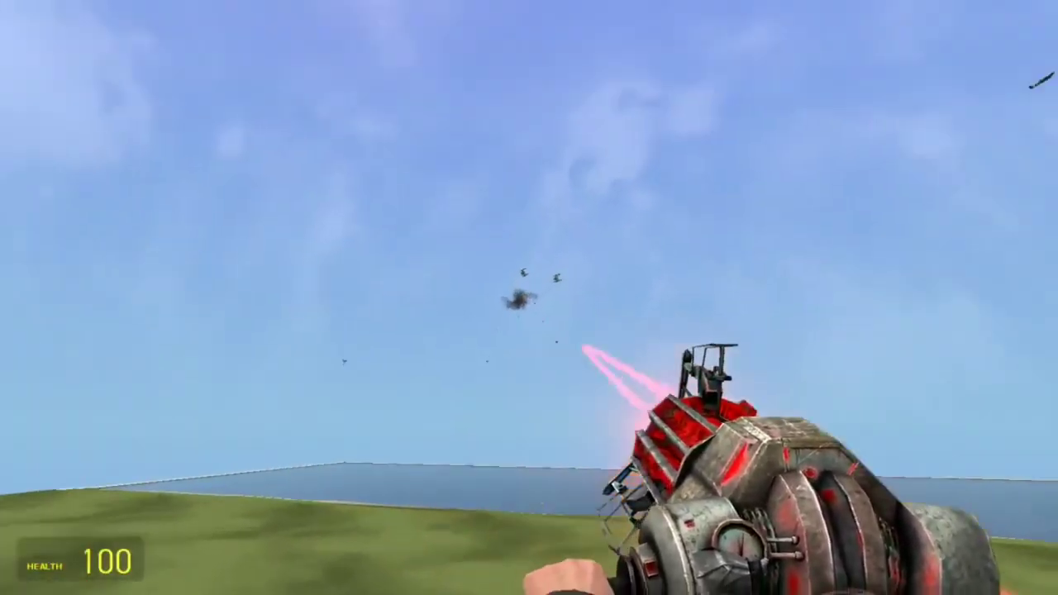
right_click(529, 298)
click(530, 298)
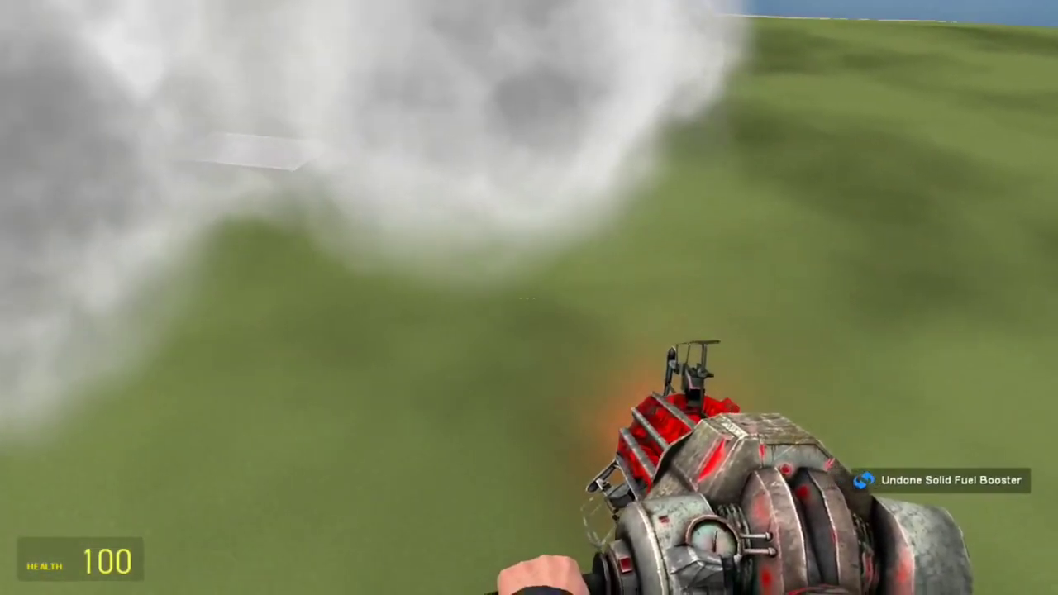
key(q)
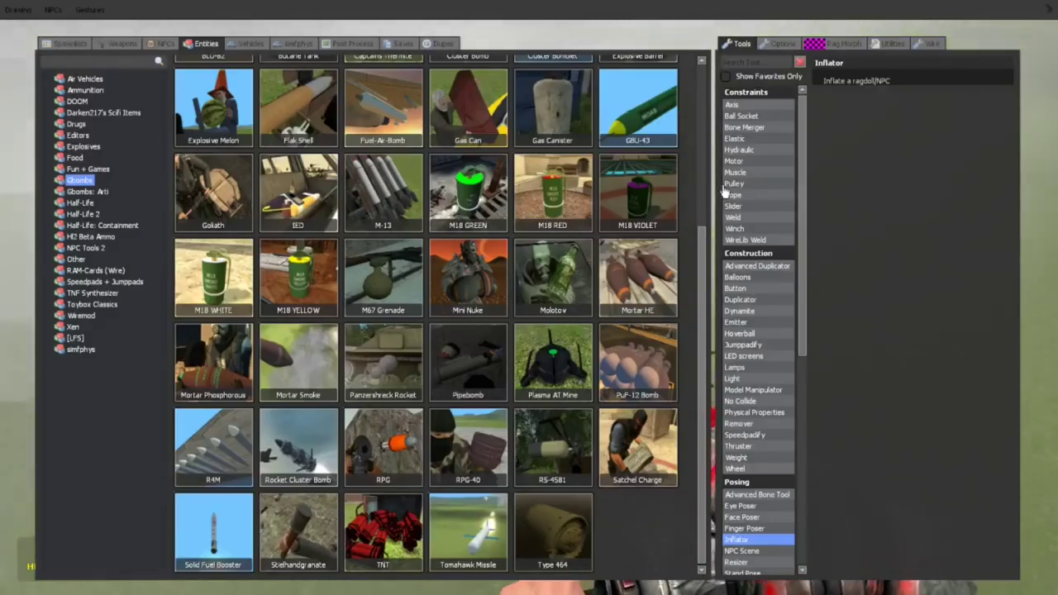
- Rope the Solid Fuel Booster to the plane with the Rope tool
click(744, 195)
key(q)
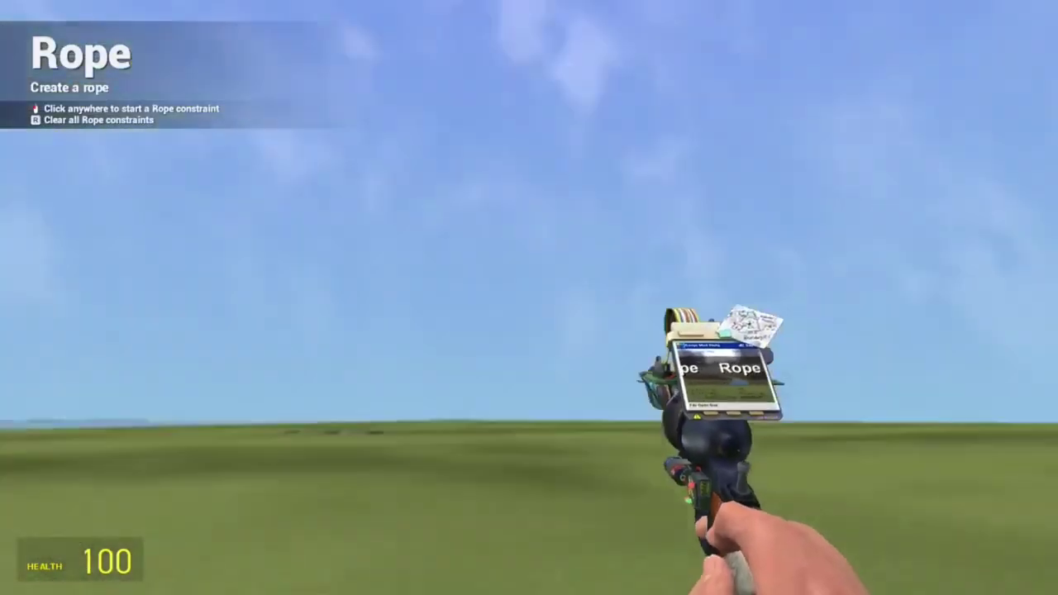
click(529, 298)
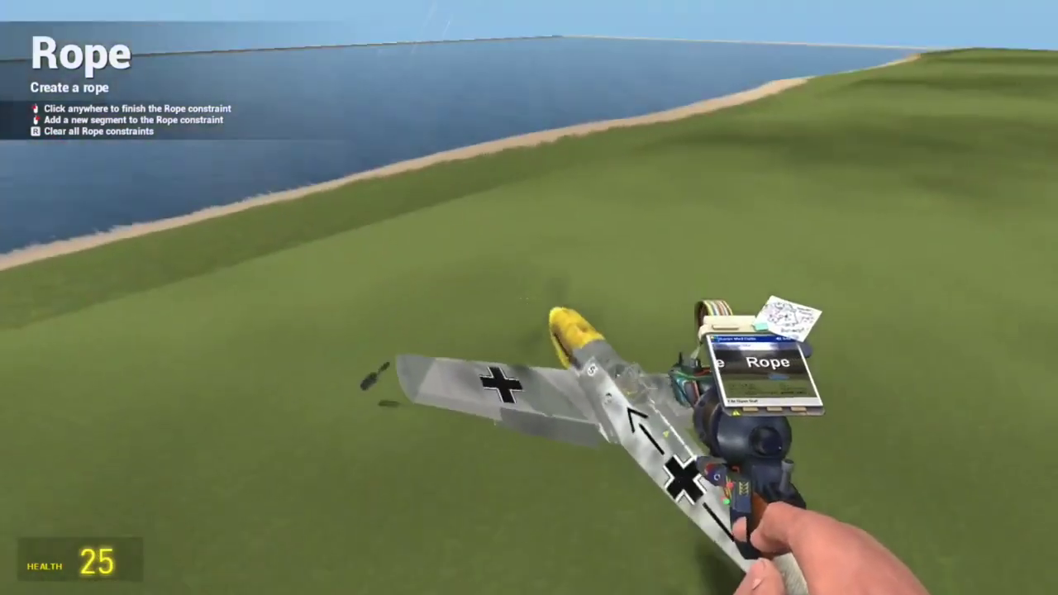
click(529, 297)
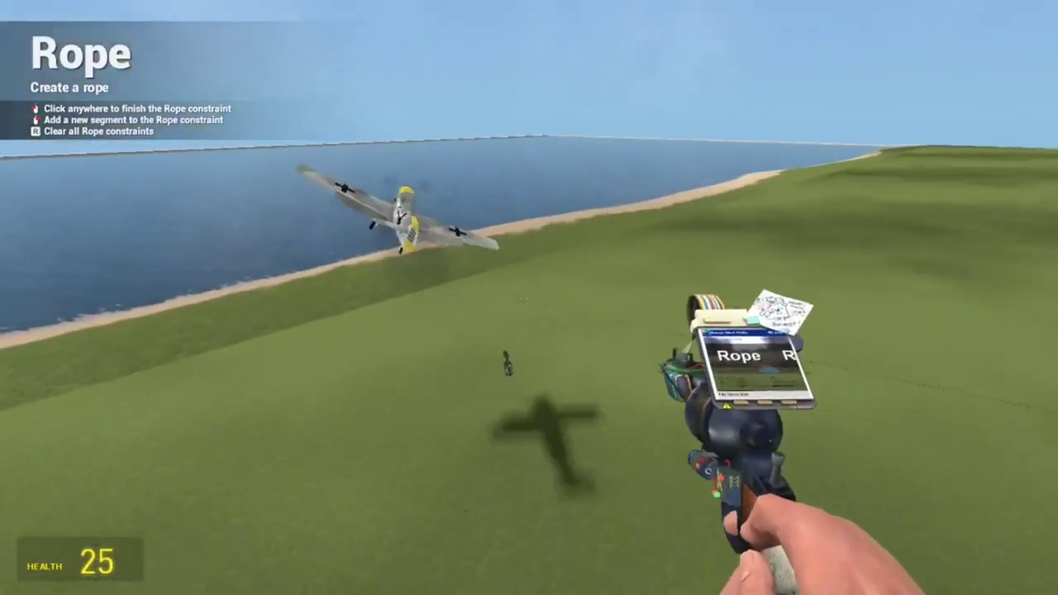
click(530, 297)
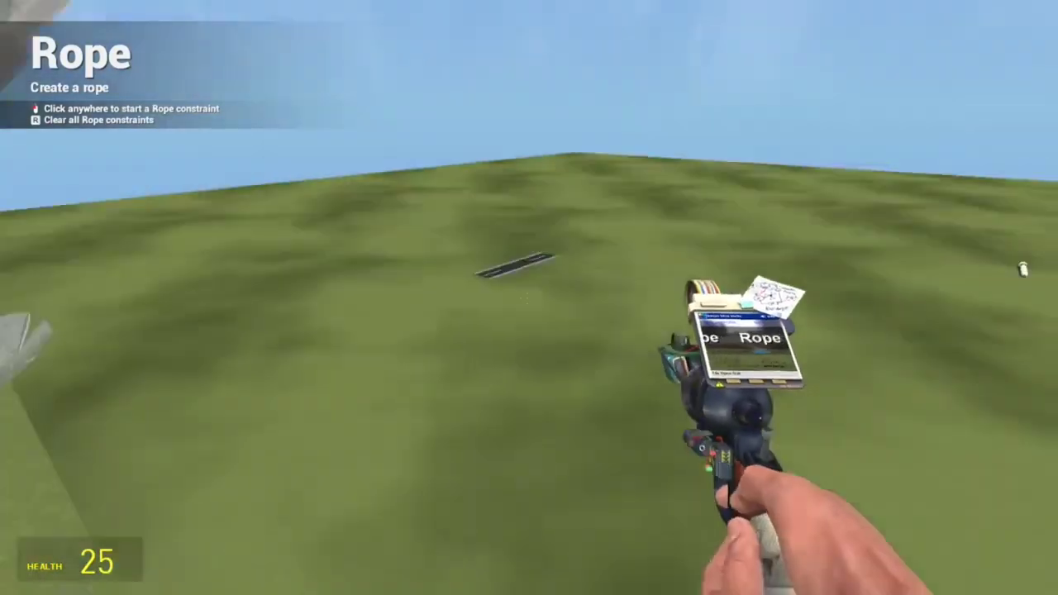
- Spawn a second Solid Fuel Booster and attach a rope to it
click(529, 298)
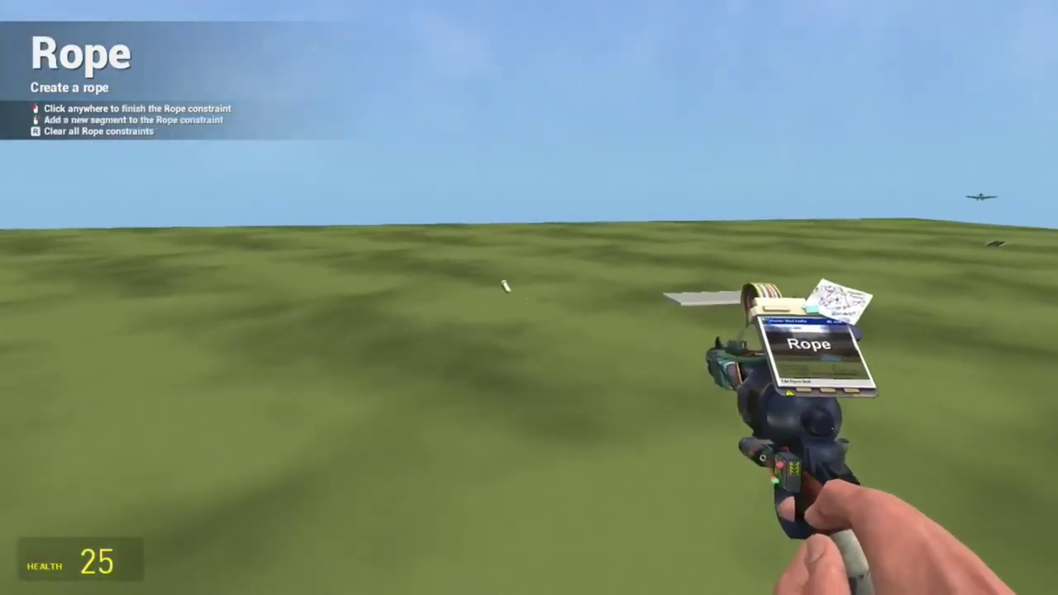
key(q)
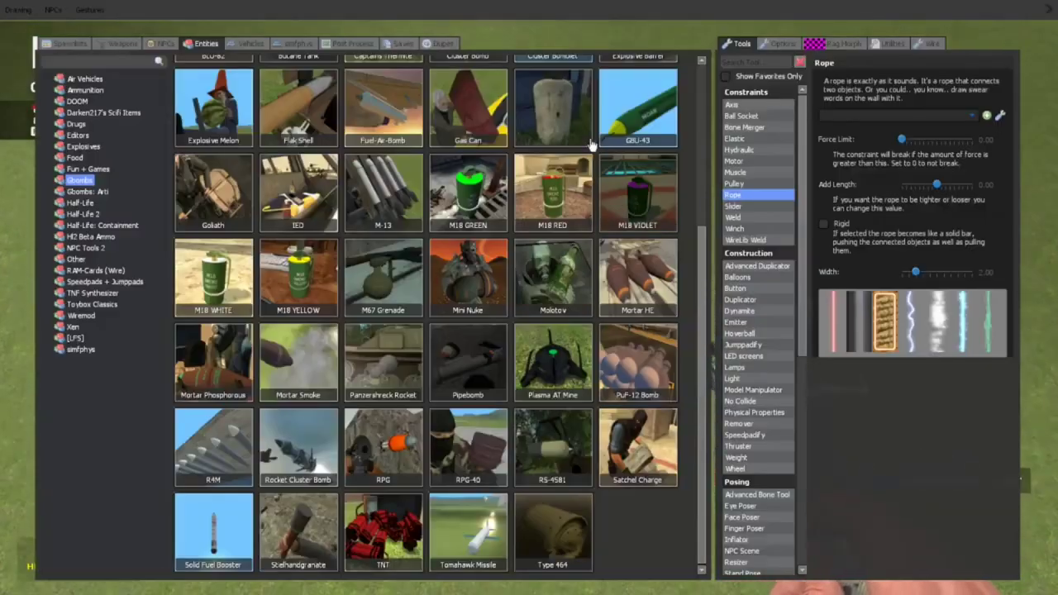
click(236, 502)
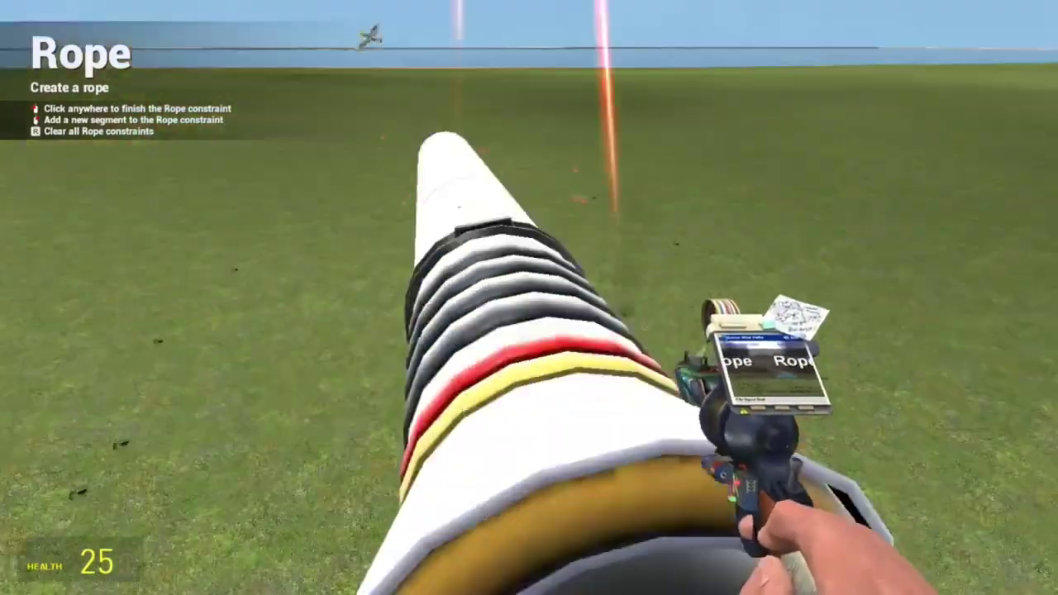
click(529, 298)
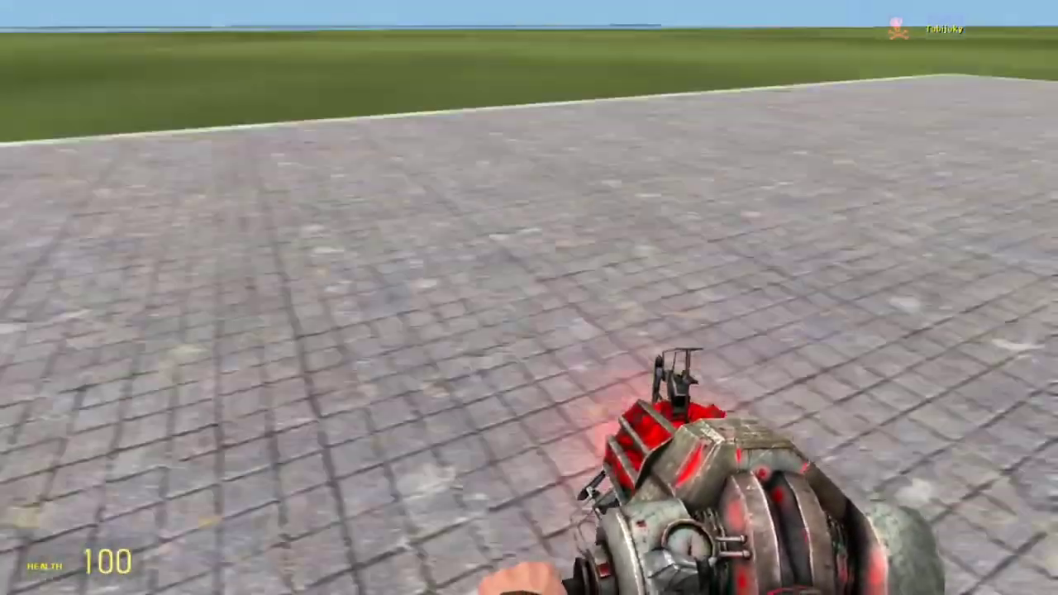
- Undo two AI Vehicle Spammers and spawn another Solid Fuel Booster with the Rope tool selected
key(q)
key(z)
key(z)
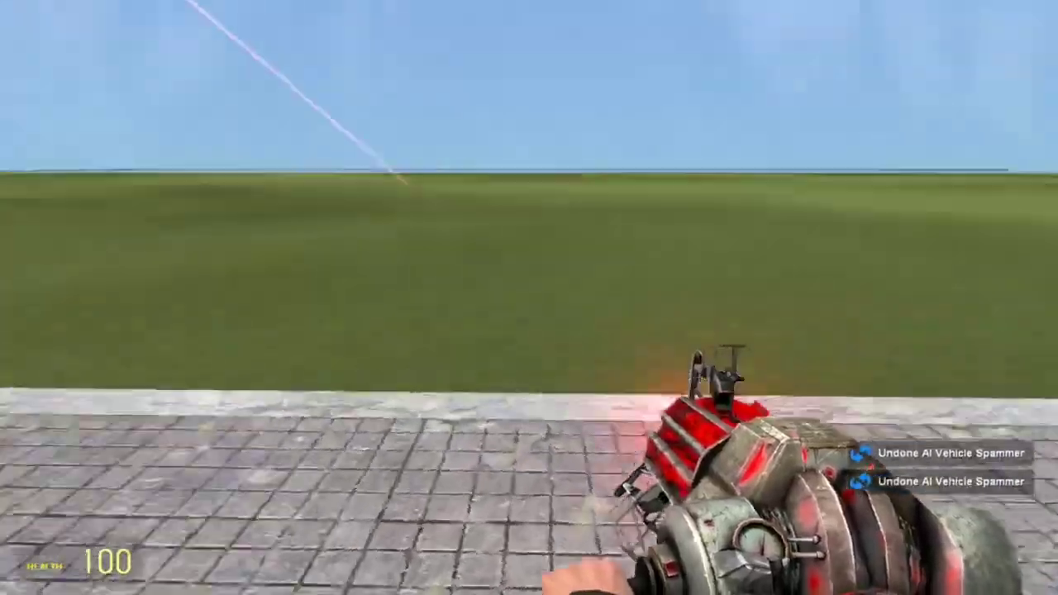
key(q)
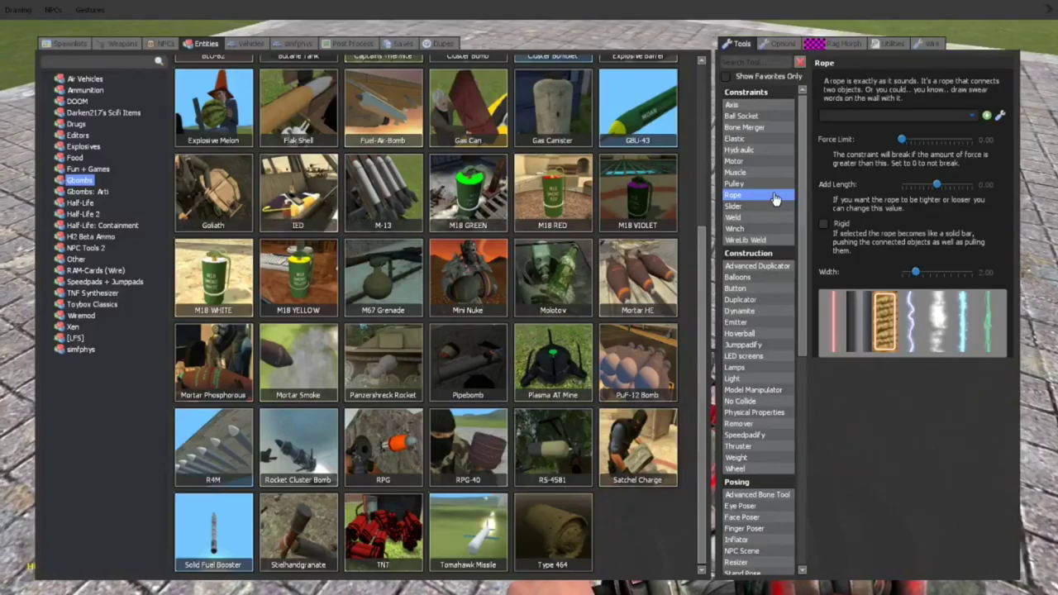
click(774, 197)
key(q)
key(q)
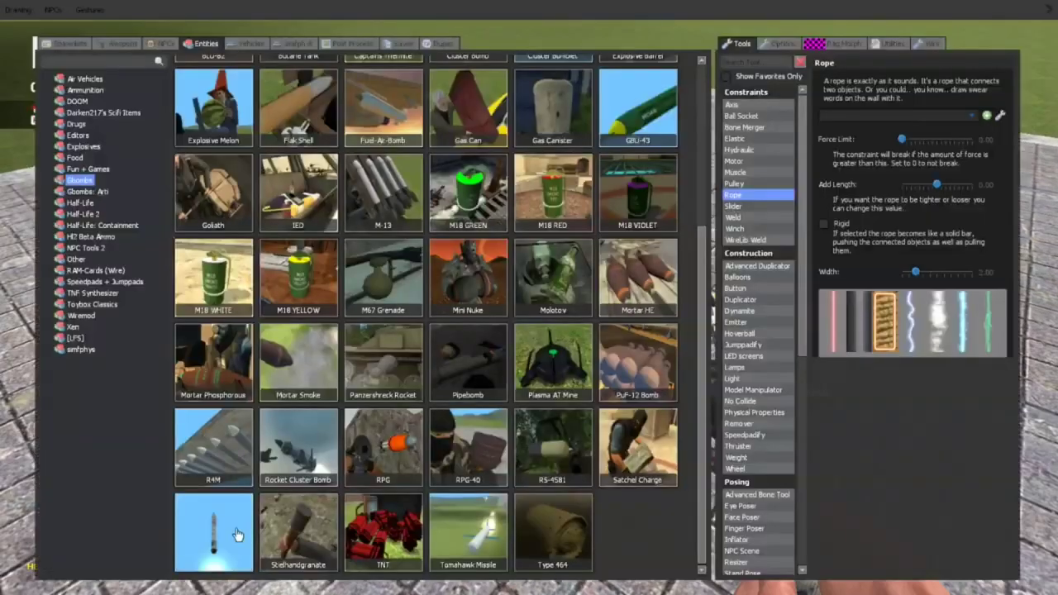
click(213, 532)
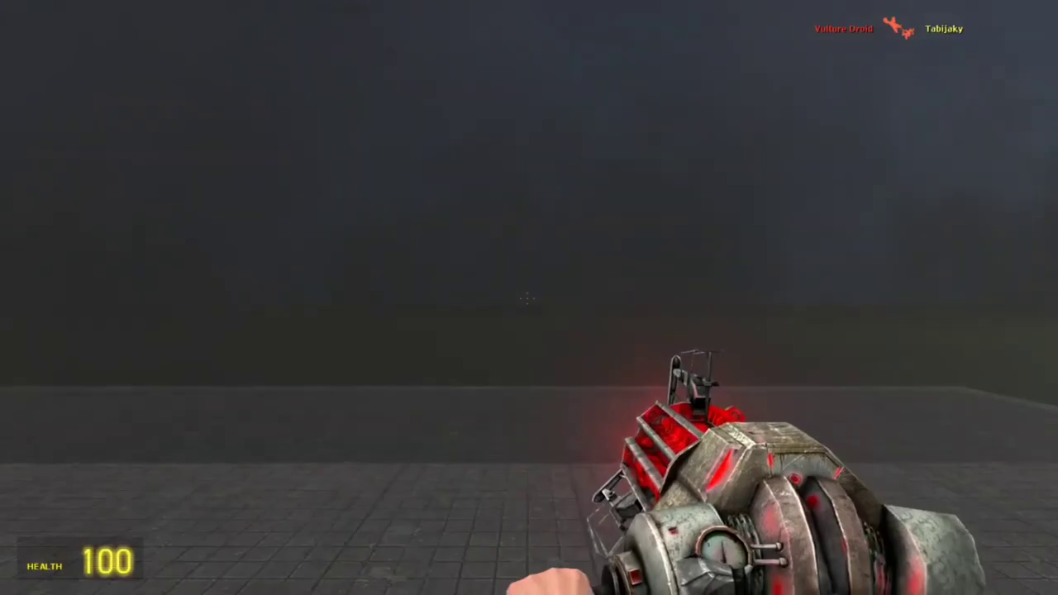
- Browse Entities > Drugs, then show the Weapons tab's Nuclear Warfare category
key(q)
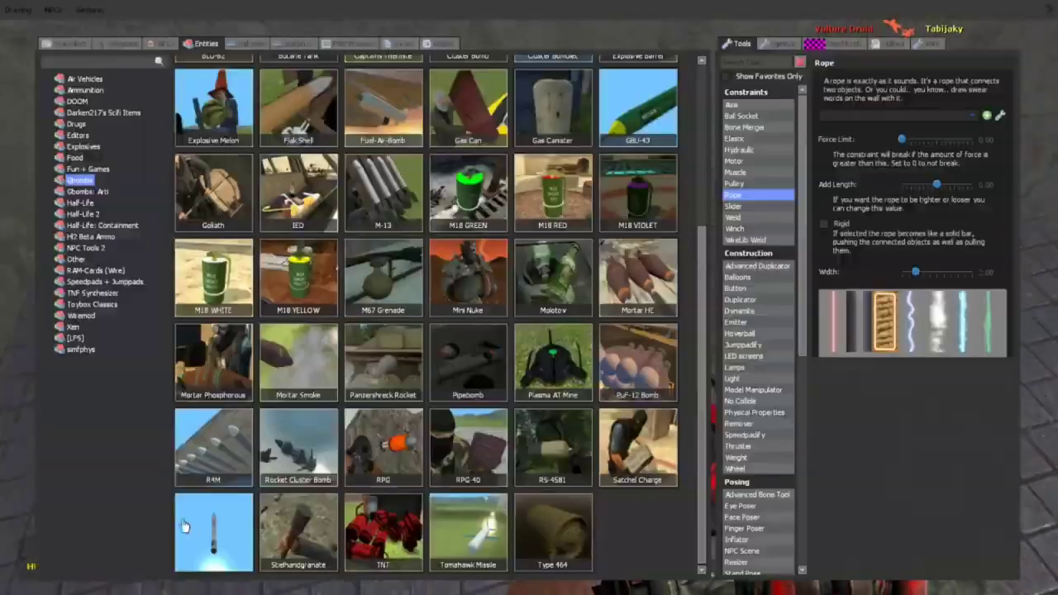
click(107, 124)
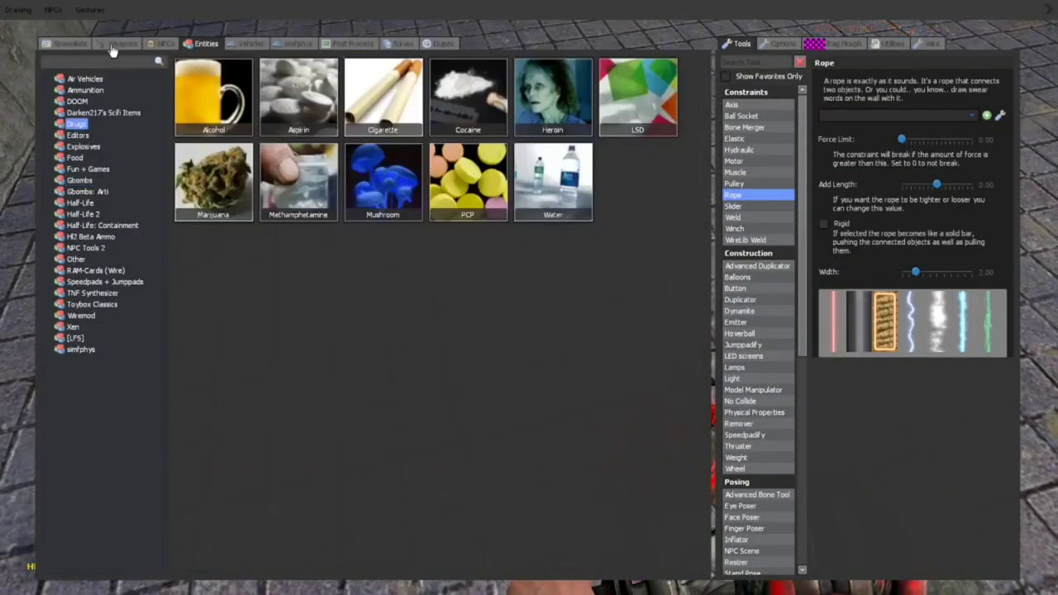
click(114, 45)
click(80, 247)
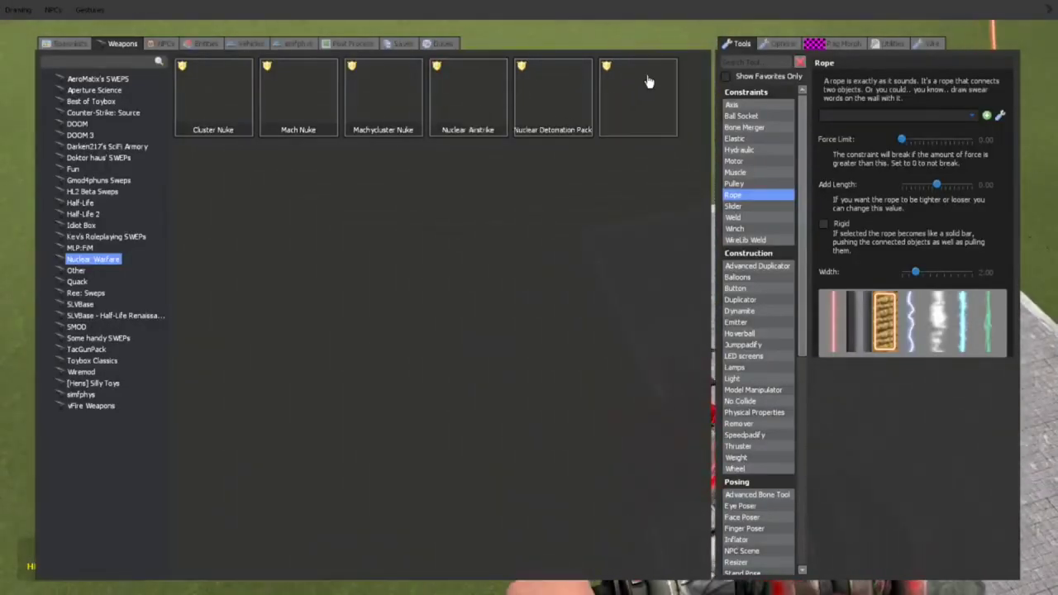
- Equip the crowbar, respawn after dying, and clean up the map
key(q)
key(1)
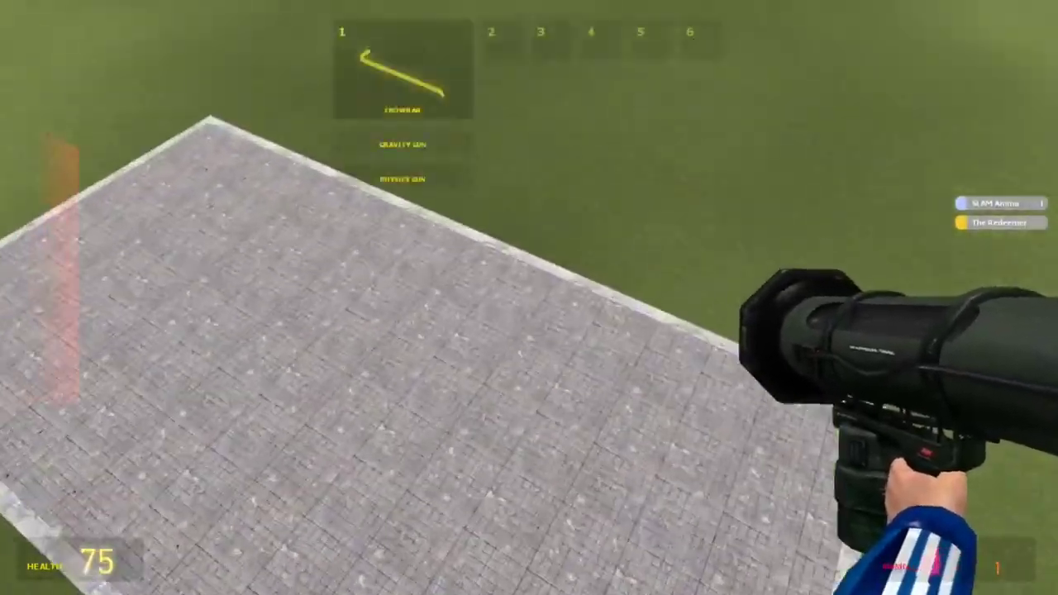
click(530, 298)
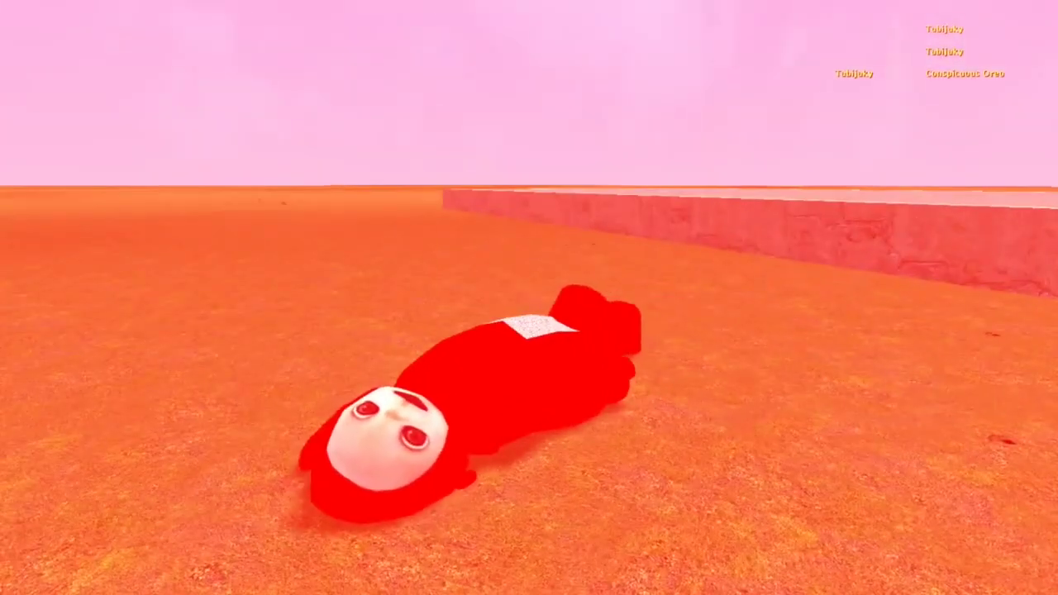
key(q)
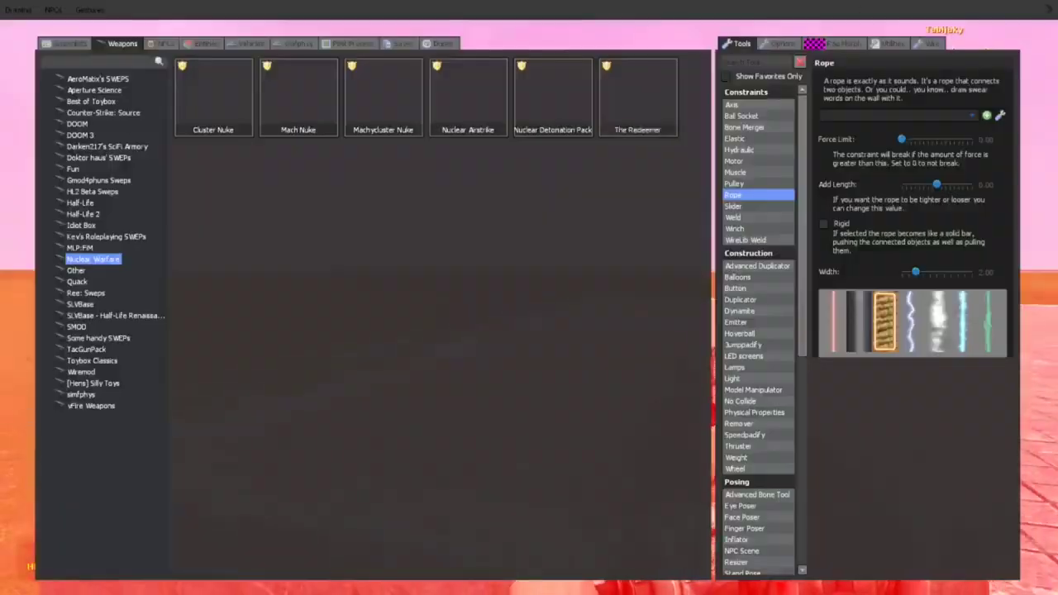
key(q)
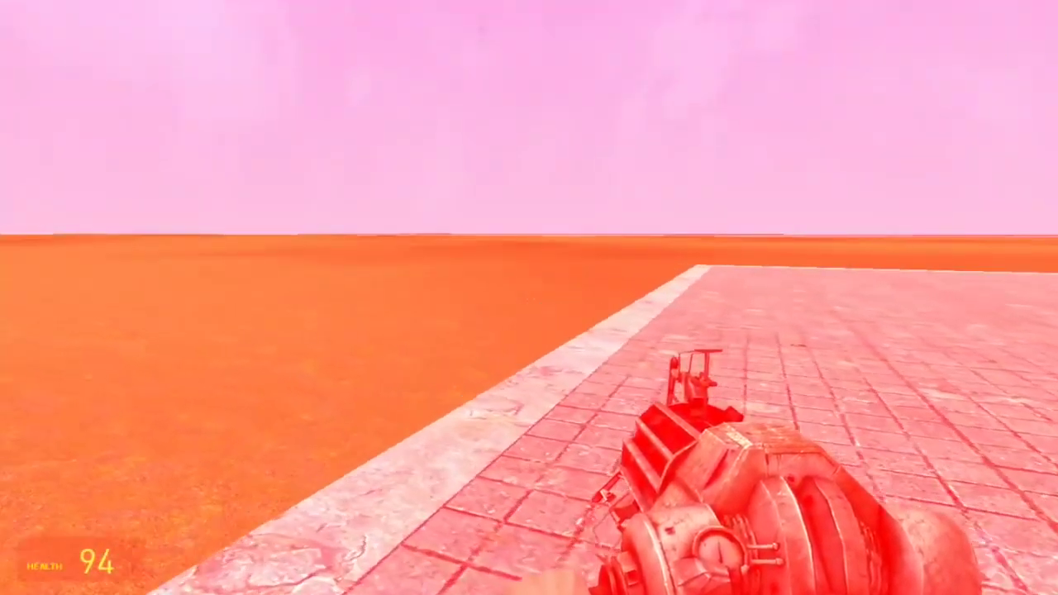
key(z)
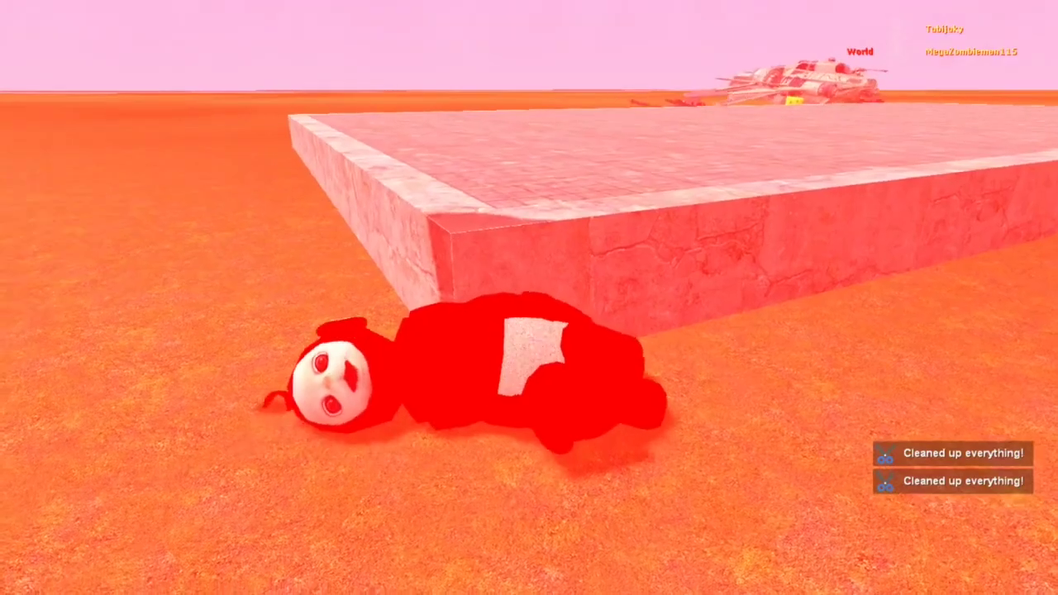
- Respawn and rope a Solid Fuel Booster from Entities > Gbombs into the sky
click(529, 298)
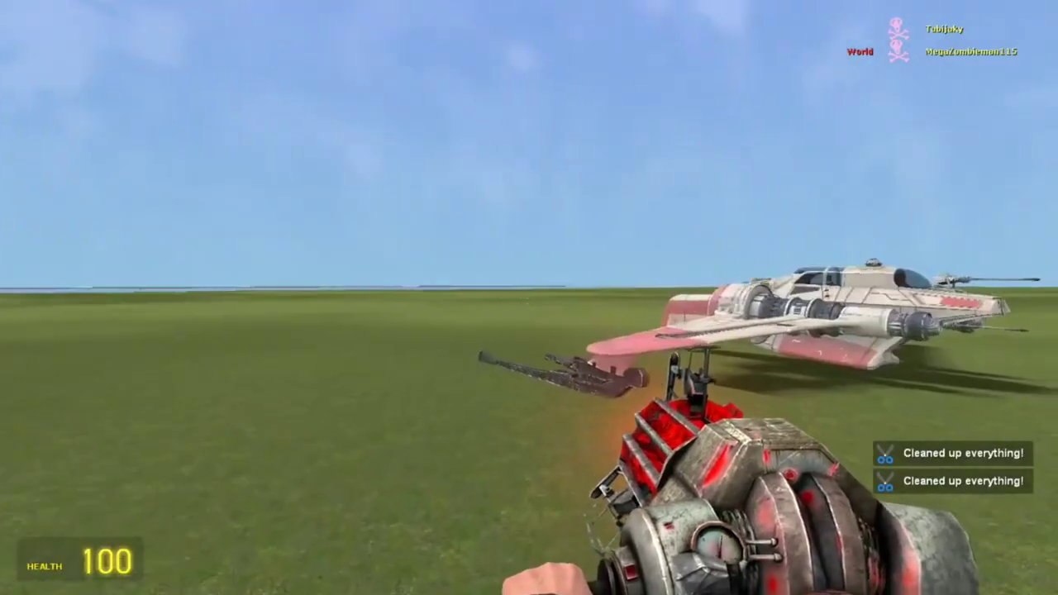
key(q)
click(761, 186)
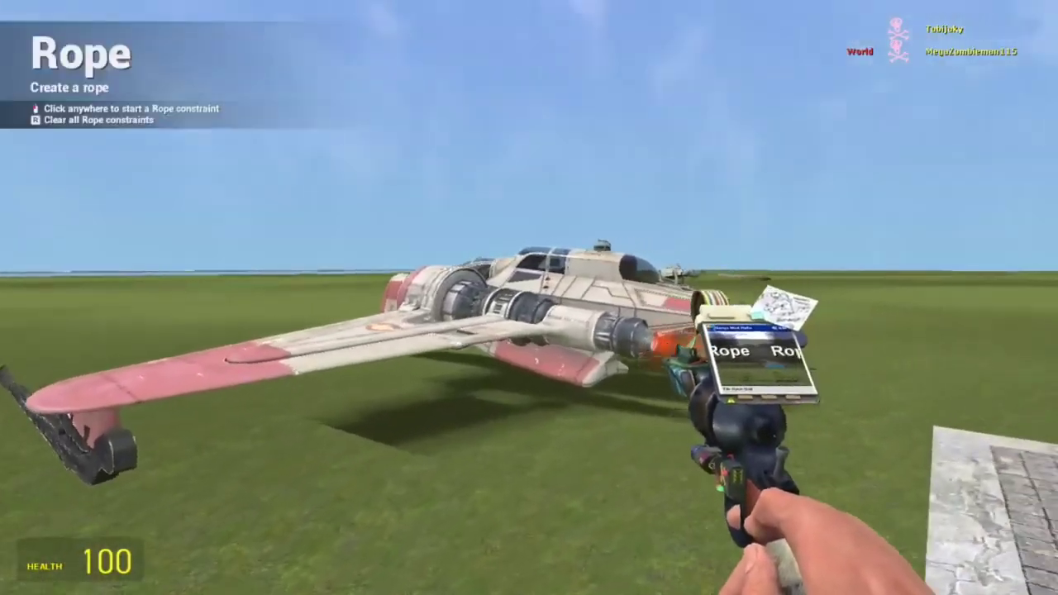
key(q)
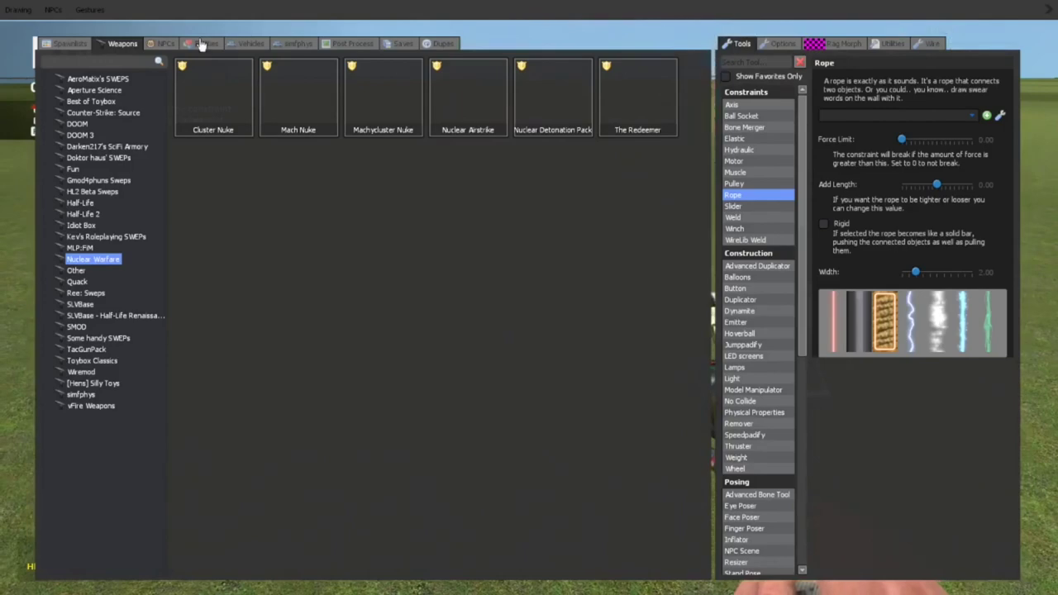
click(200, 44)
click(80, 180)
scroll(259, 379, down, 5)
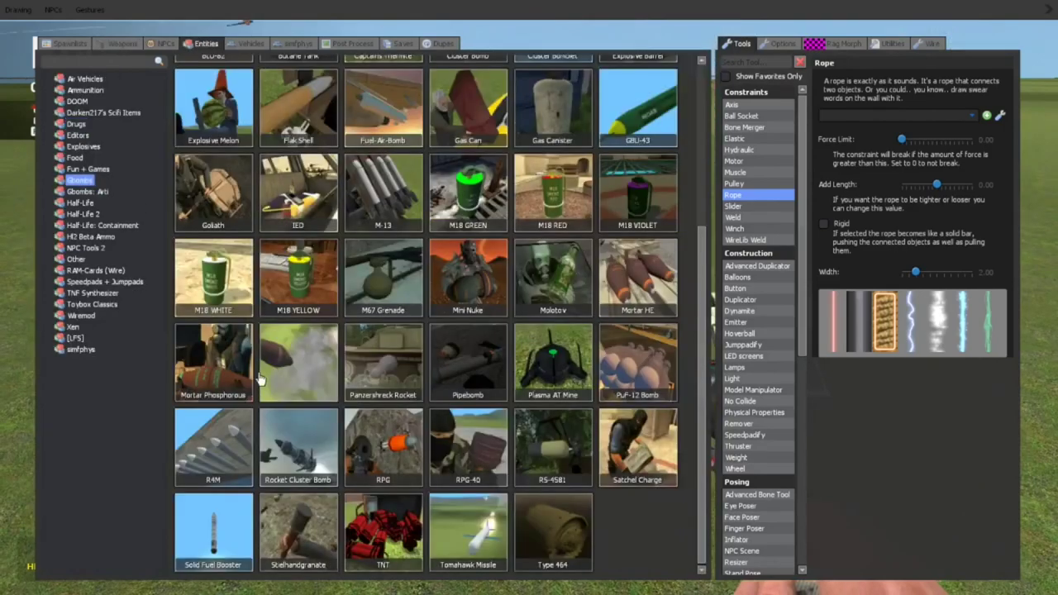
click(213, 532)
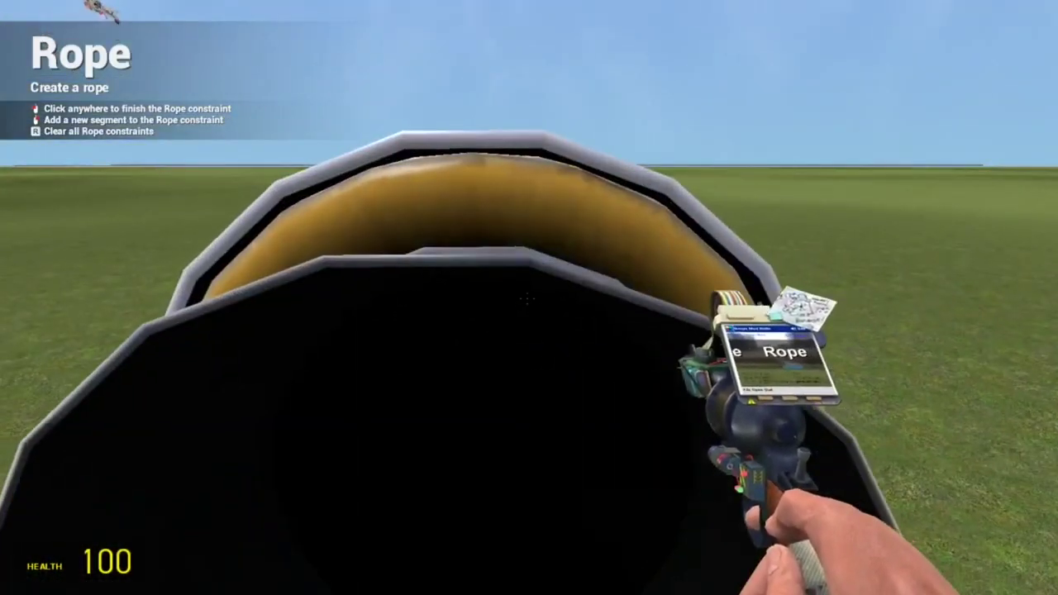
click(529, 298)
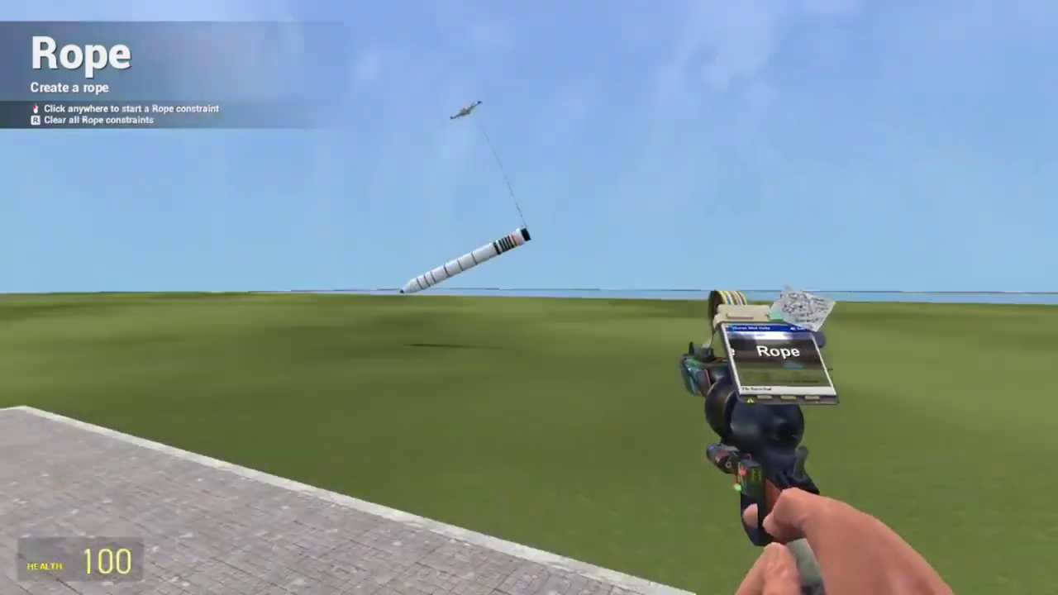
- Spawn the large orange GBU-43 bomb onto the grass
key(1)
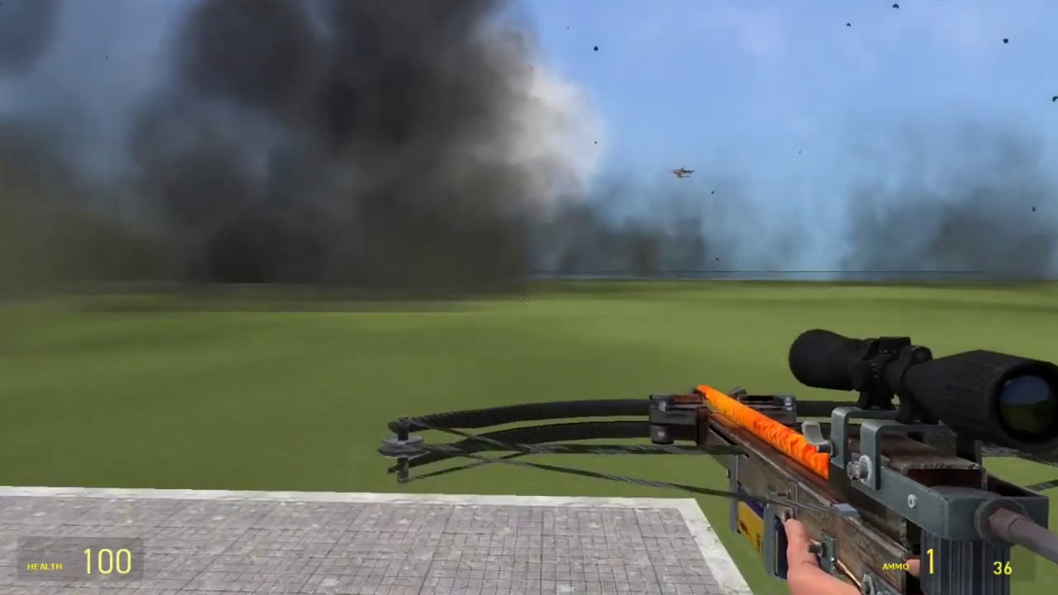
key(6)
key(q)
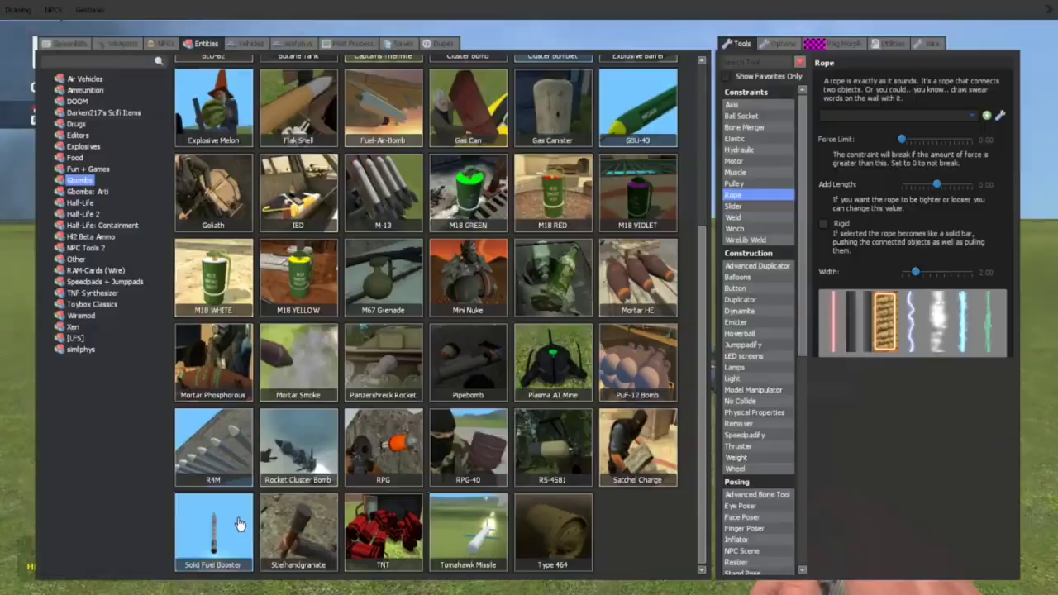
click(638, 132)
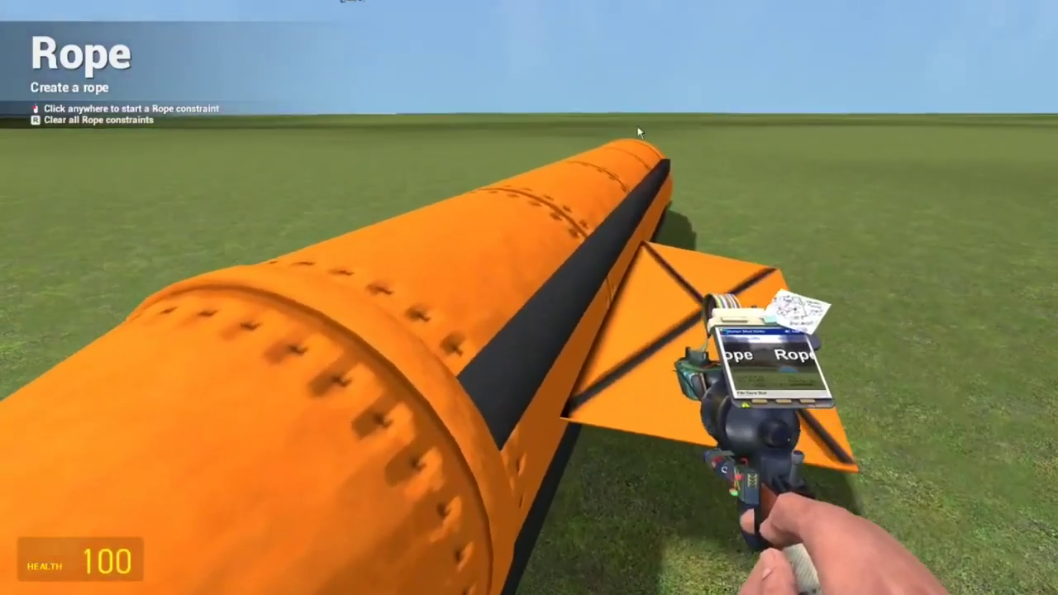
key(q)
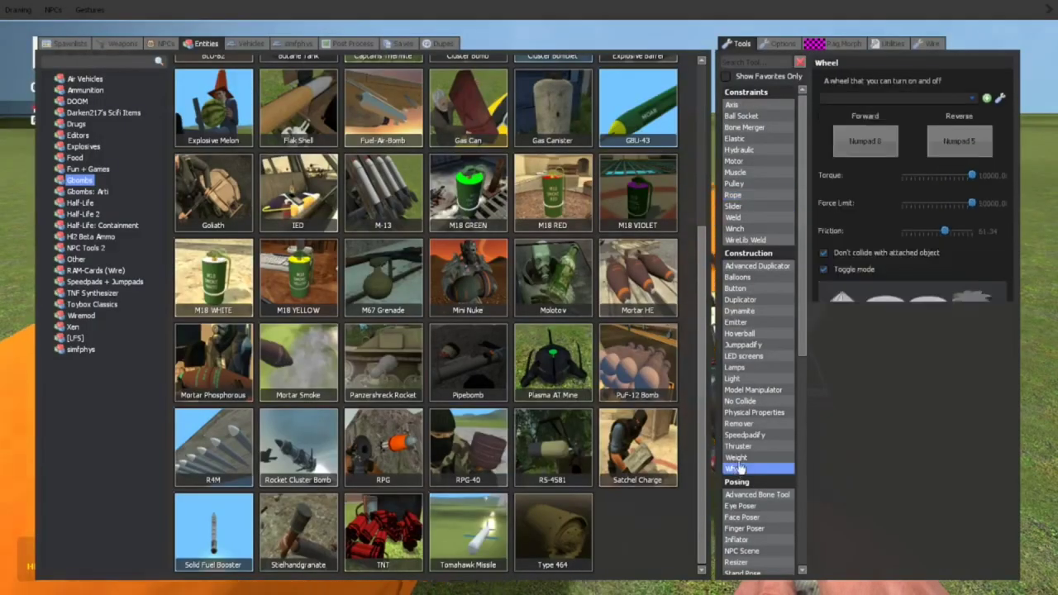
- Check the orange bomb's weight of 10000 with the Weight tool, then anchor a rope to it
click(741, 459)
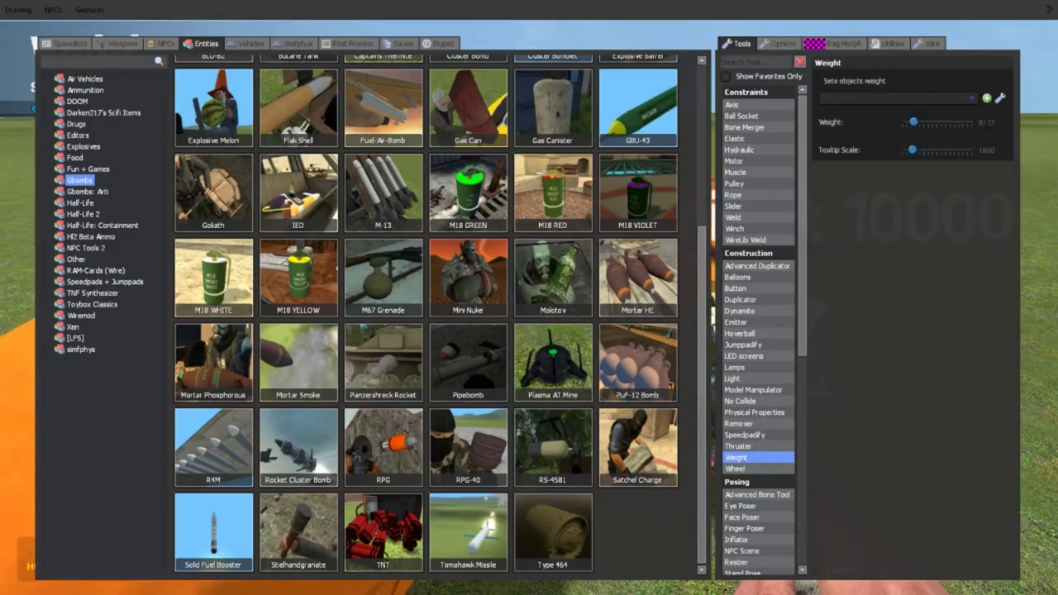
key(q)
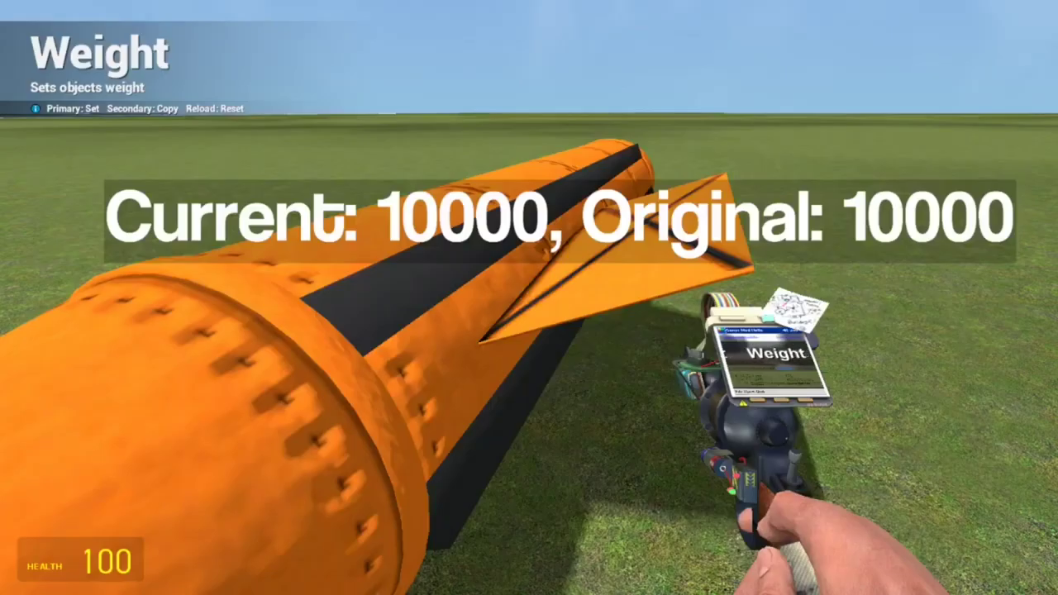
key(q)
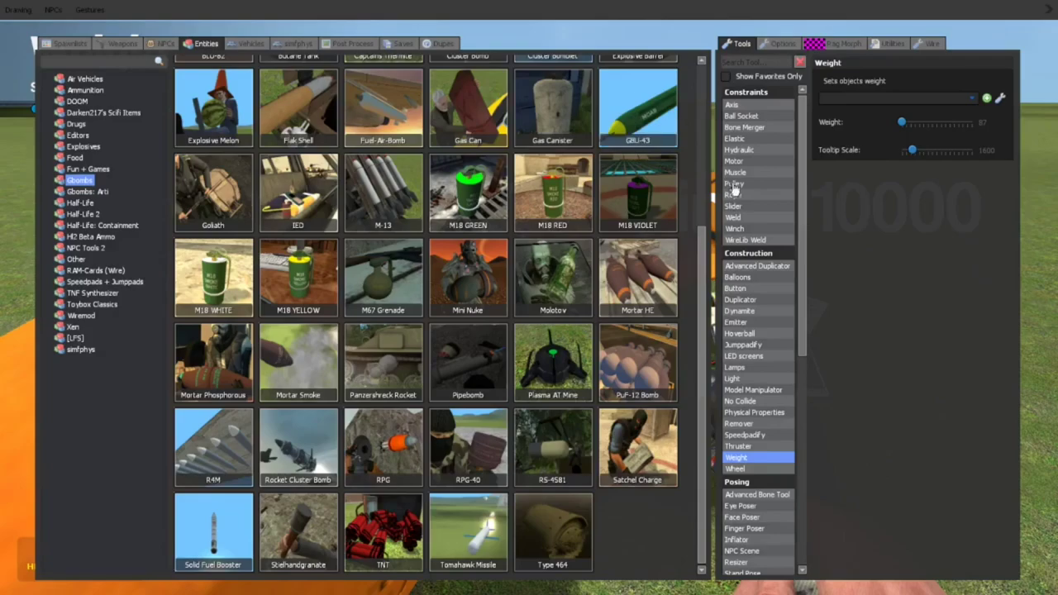
click(747, 196)
key(q)
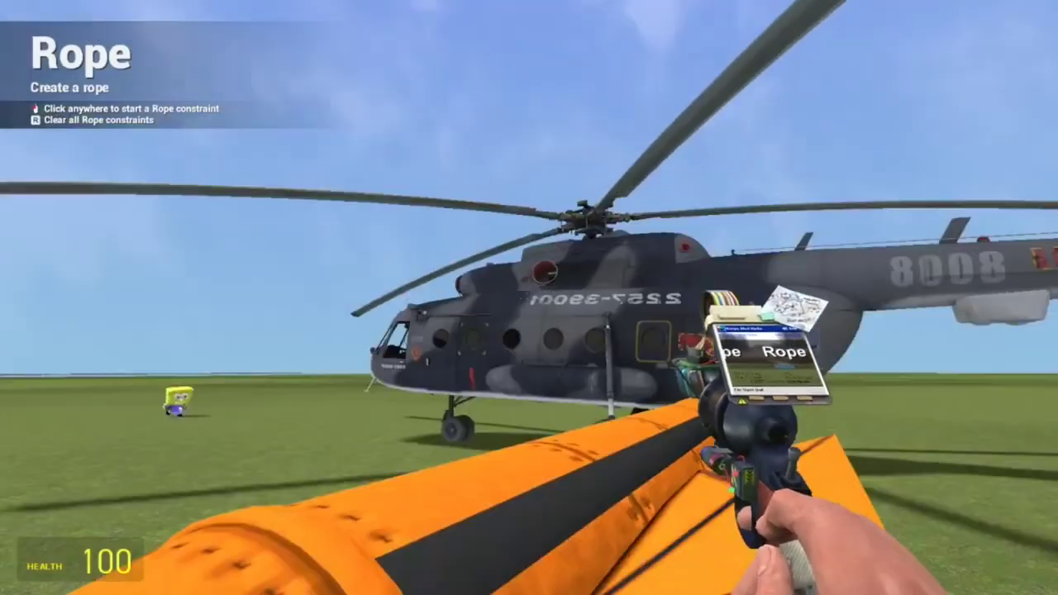
click(529, 297)
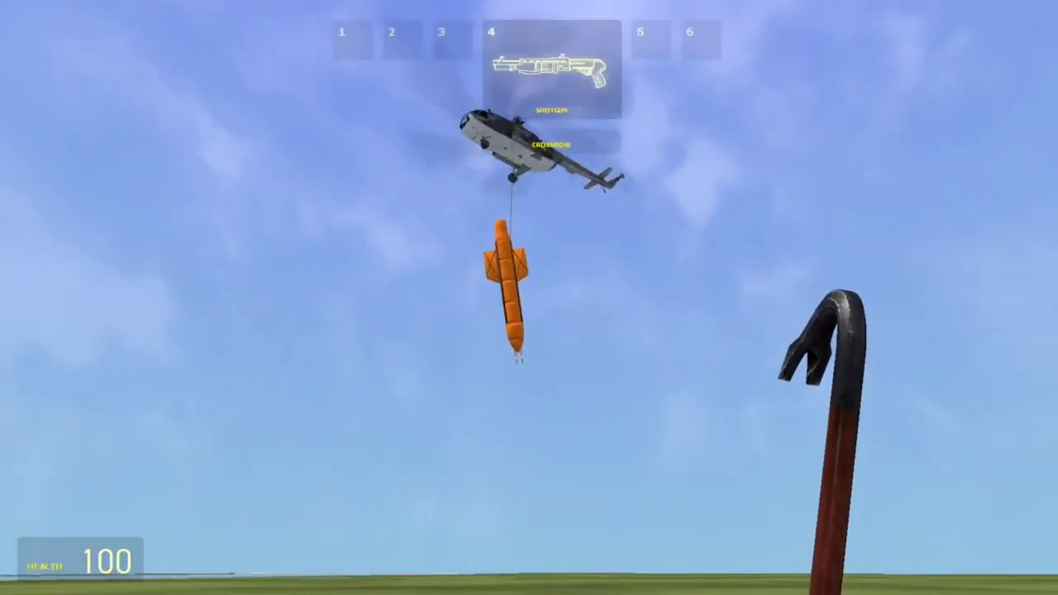
- Scope in on the helicopter with the crossbow, then switch to the pistol
click(530, 298)
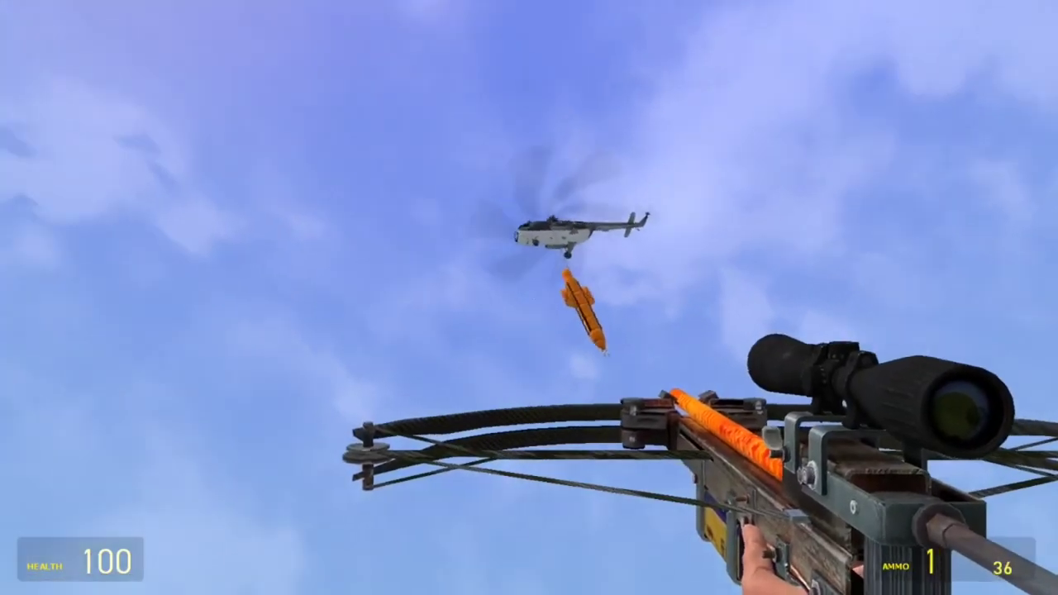
right_click(529, 297)
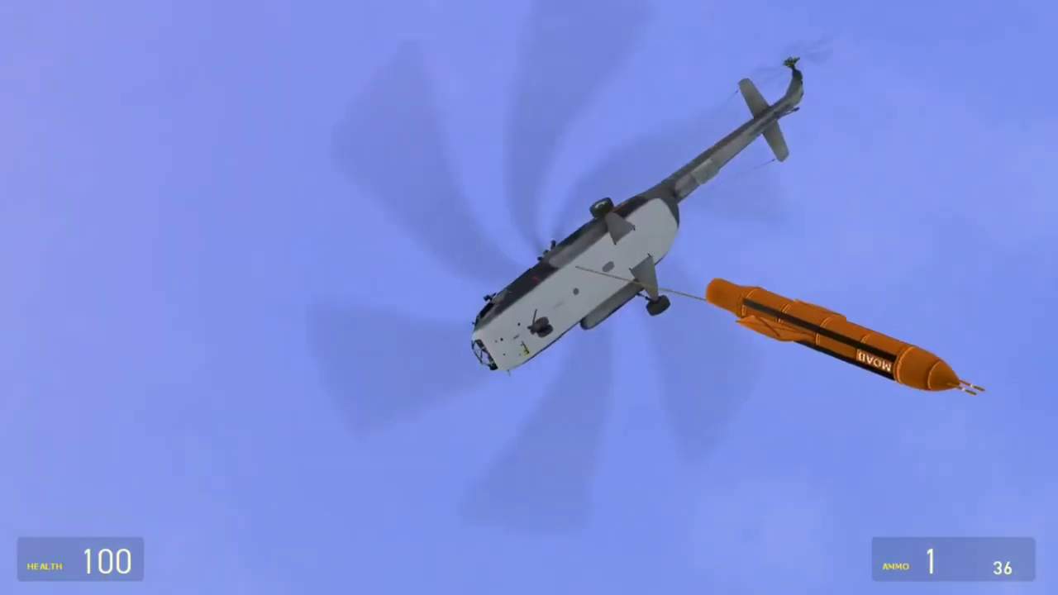
right_click(529, 298)
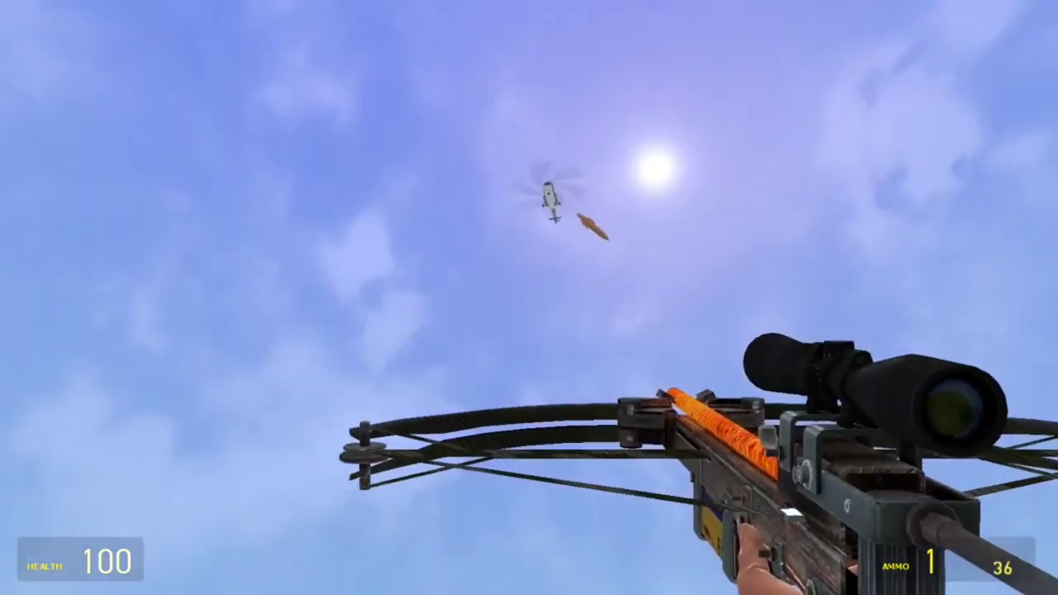
key(5)
key(2)
click(529, 297)
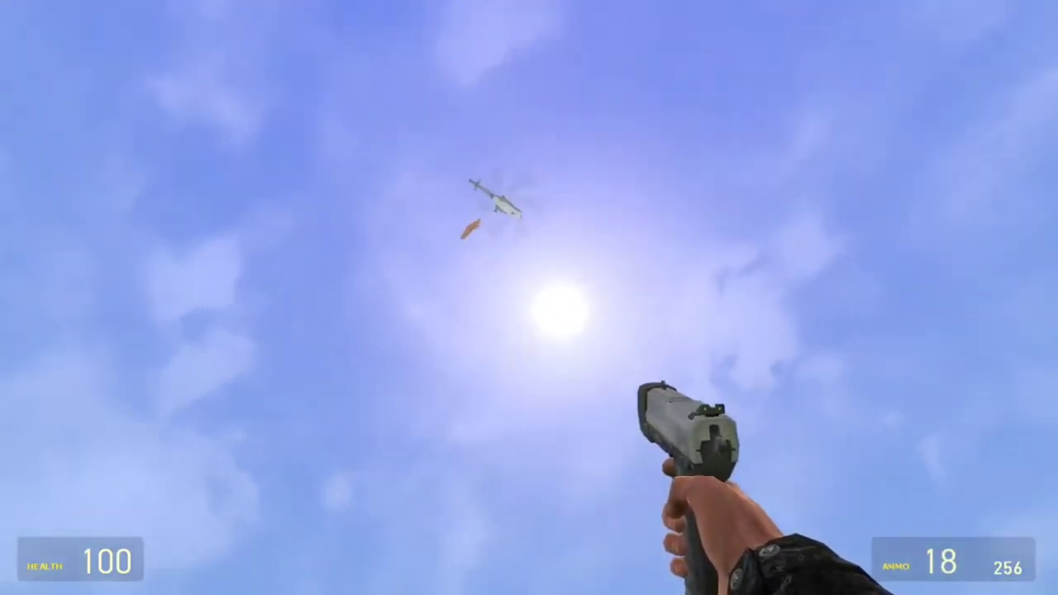
- Choose the Weight tool under Construction and apply it to a targeted prop
key(6)
click(530, 297)
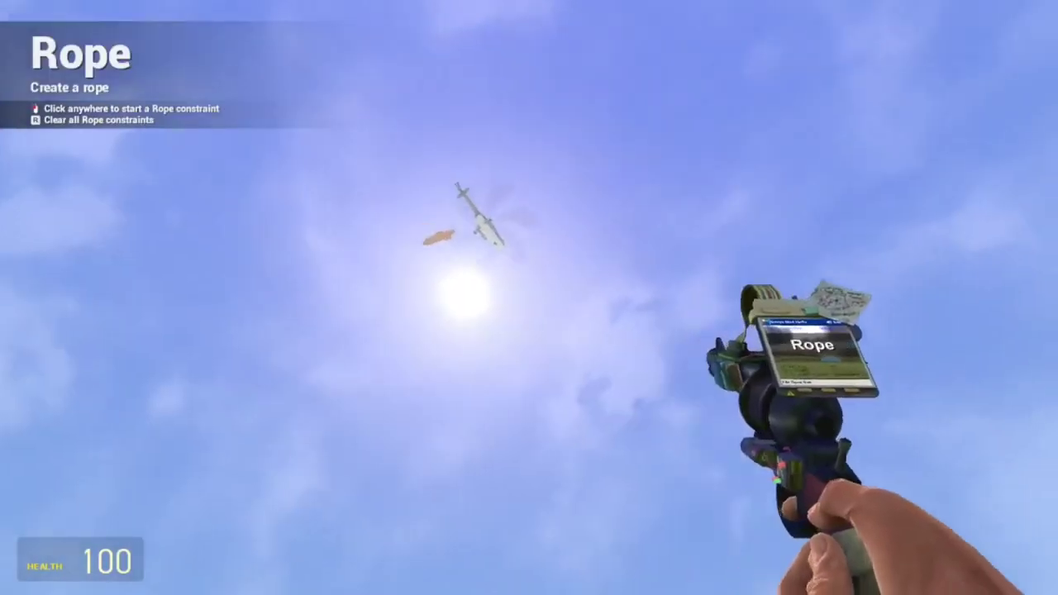
key(q)
click(737, 457)
key(q)
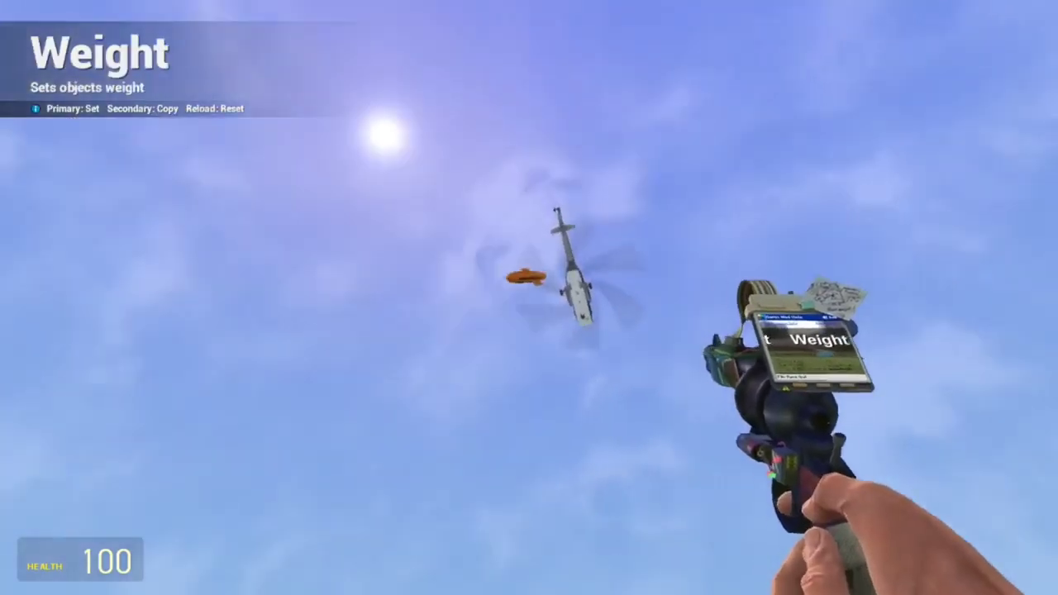
click(529, 298)
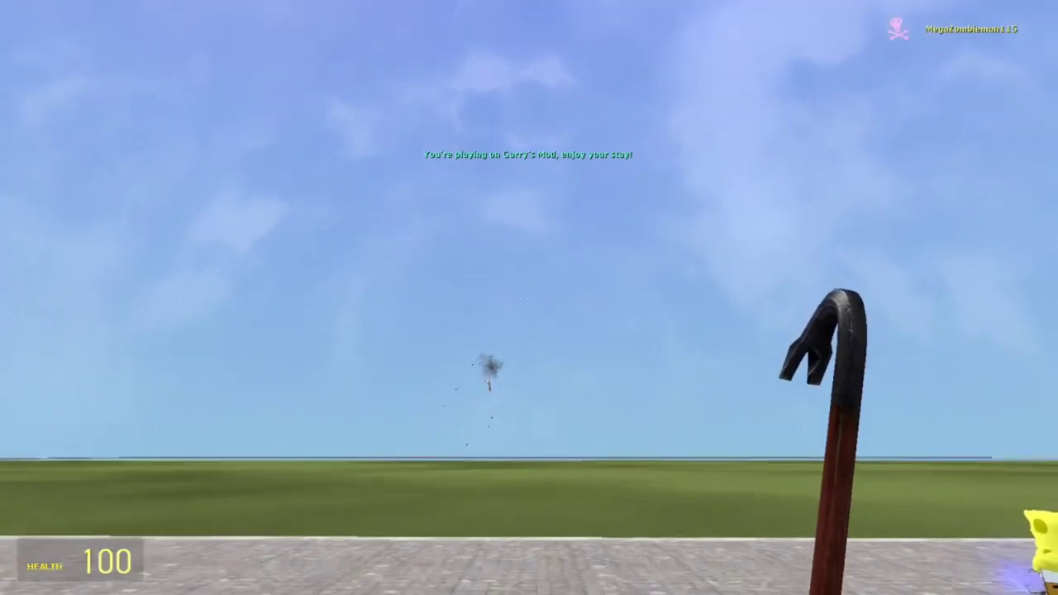
scroll(530, 298, down, 3)
- Spawn a GBU-43 bomb from the explosives list
click(529, 298)
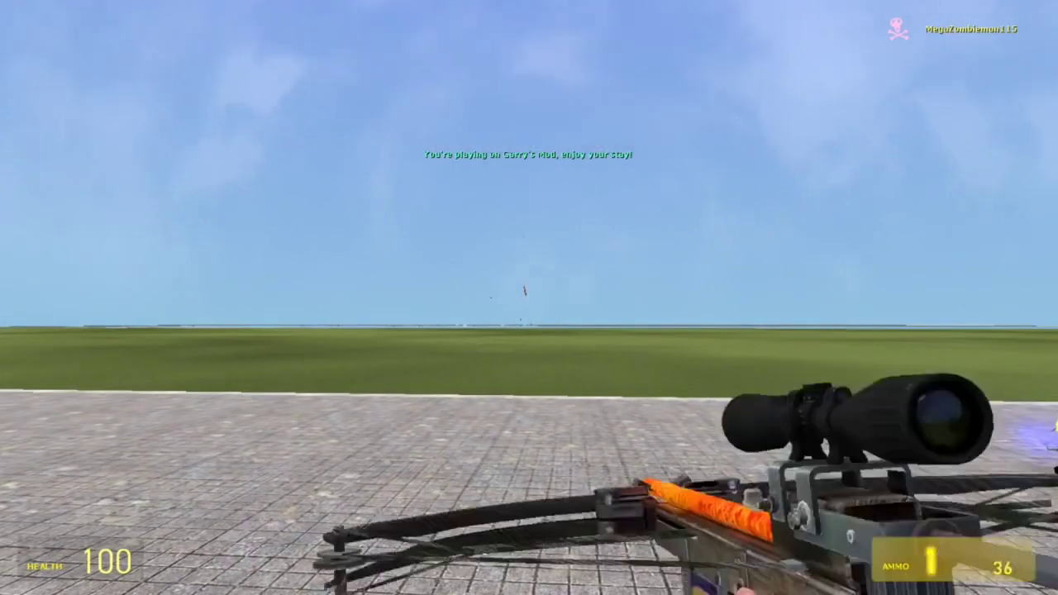
key(q)
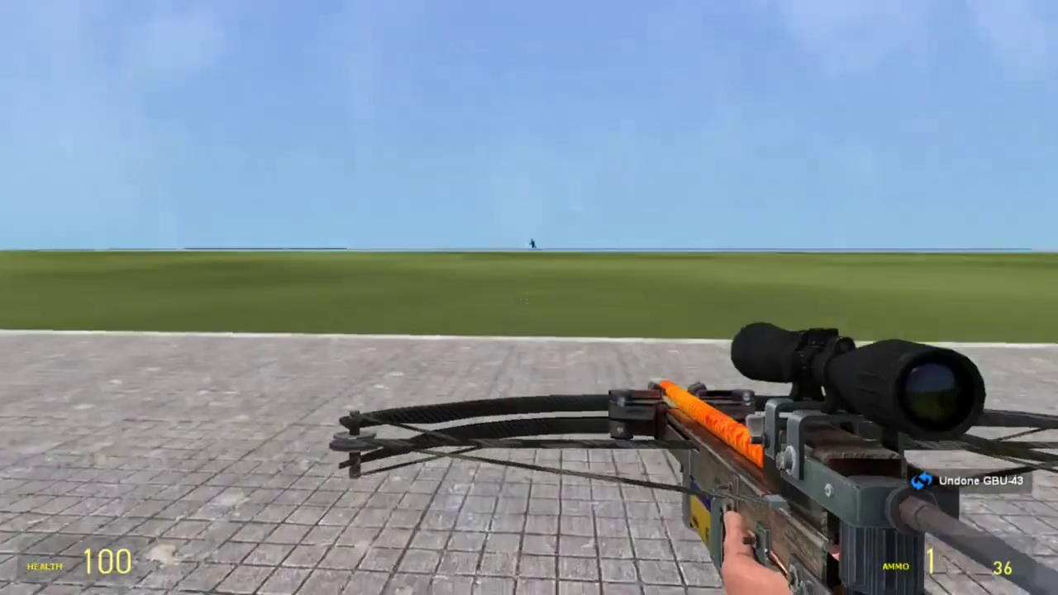
scroll(529, 298, down, 1)
key(q)
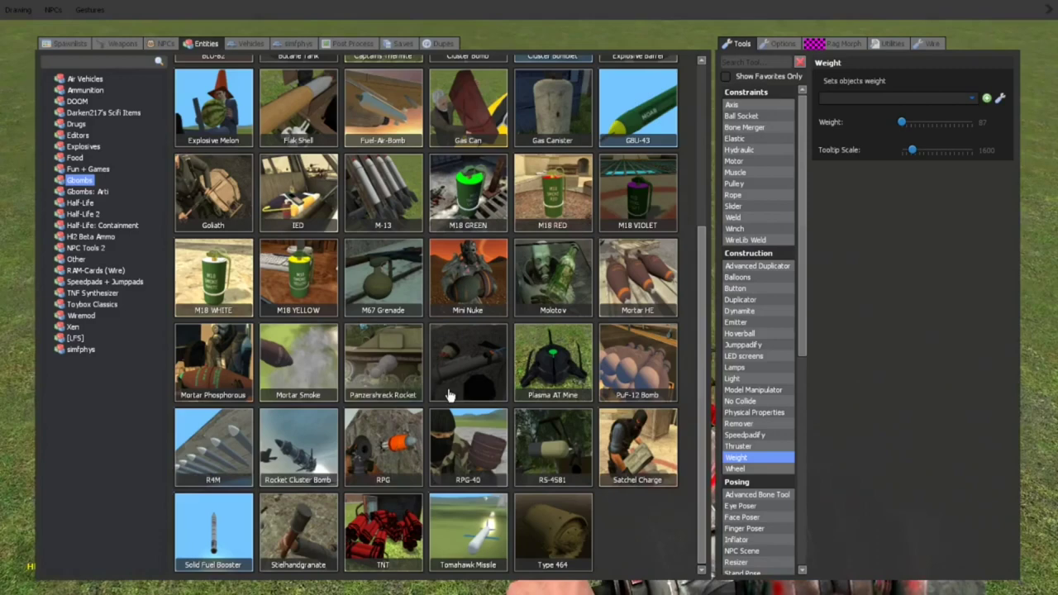
scroll(450, 395, up, 3)
scroll(497, 331, up, 2)
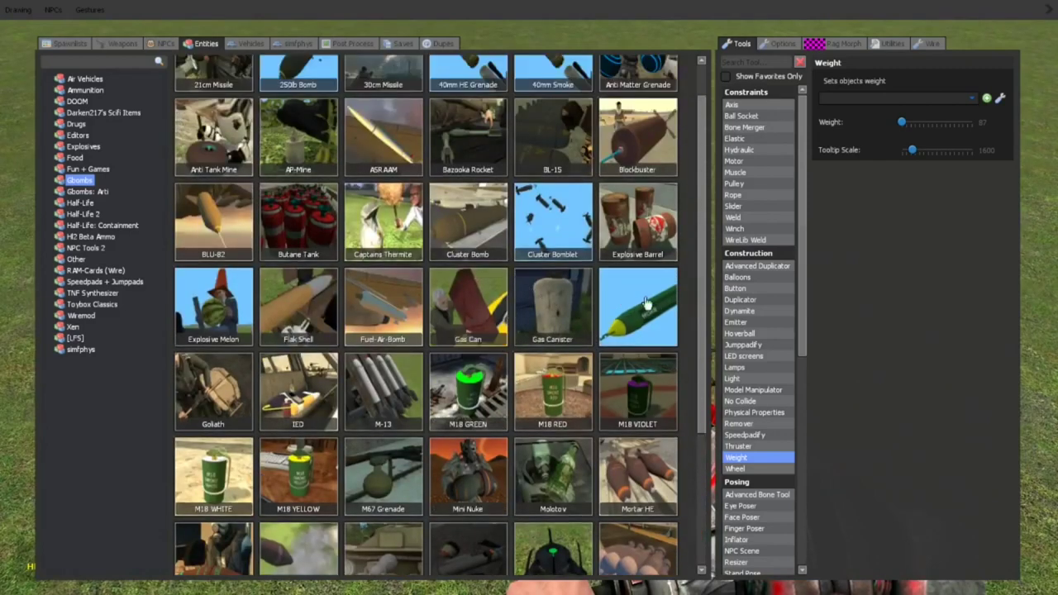
click(648, 304)
- Rope the grey-and-yellow spaceship to an anchor point with the Rope tool
click(773, 199)
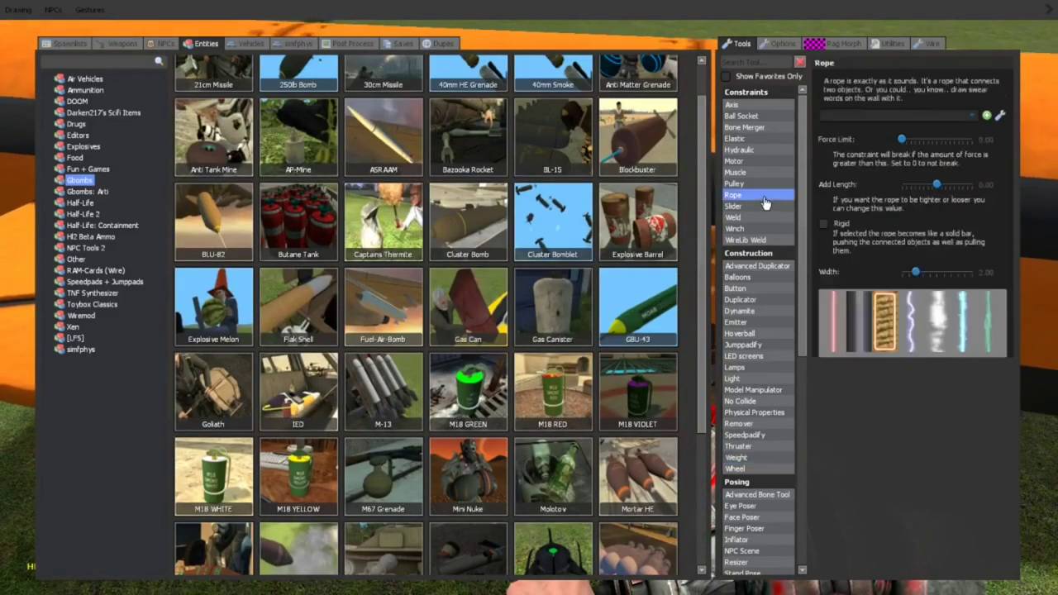
key(q)
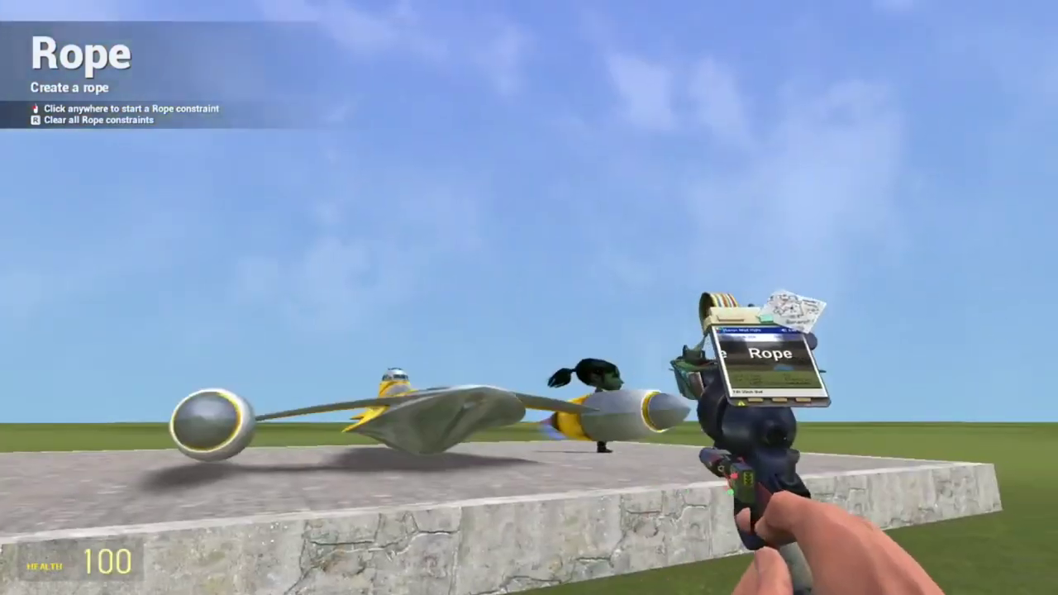
click(529, 298)
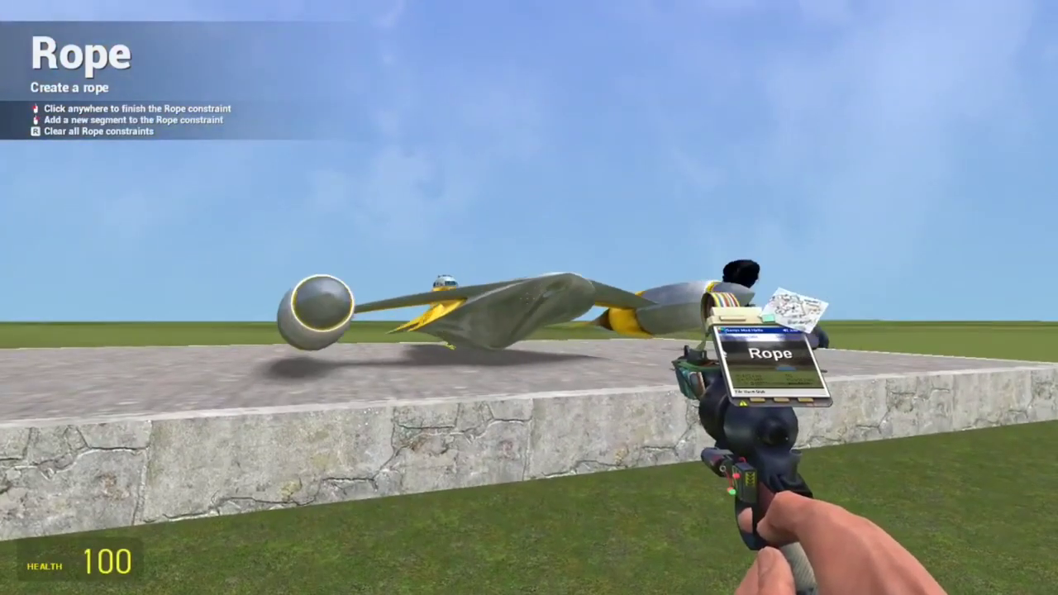
click(529, 298)
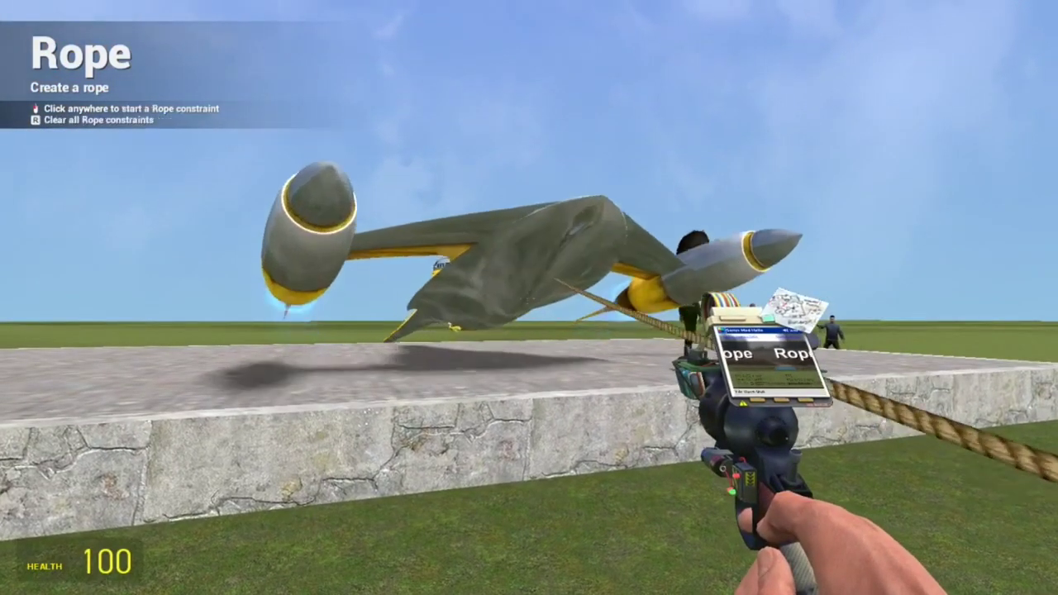
click(530, 298)
scroll(529, 298, up, 1)
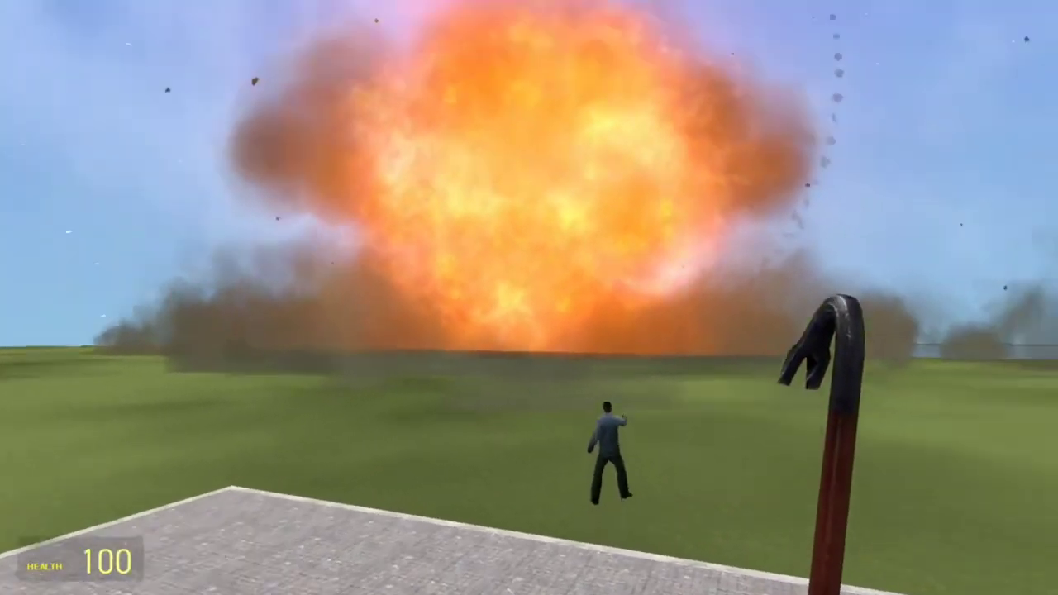
scroll(529, 298, down, 1)
scroll(529, 298, down, 2)
scroll(529, 298, up, 1)
- Send the !br chat command to bring a player over, then scope the crossbow in and out
click(529, 298)
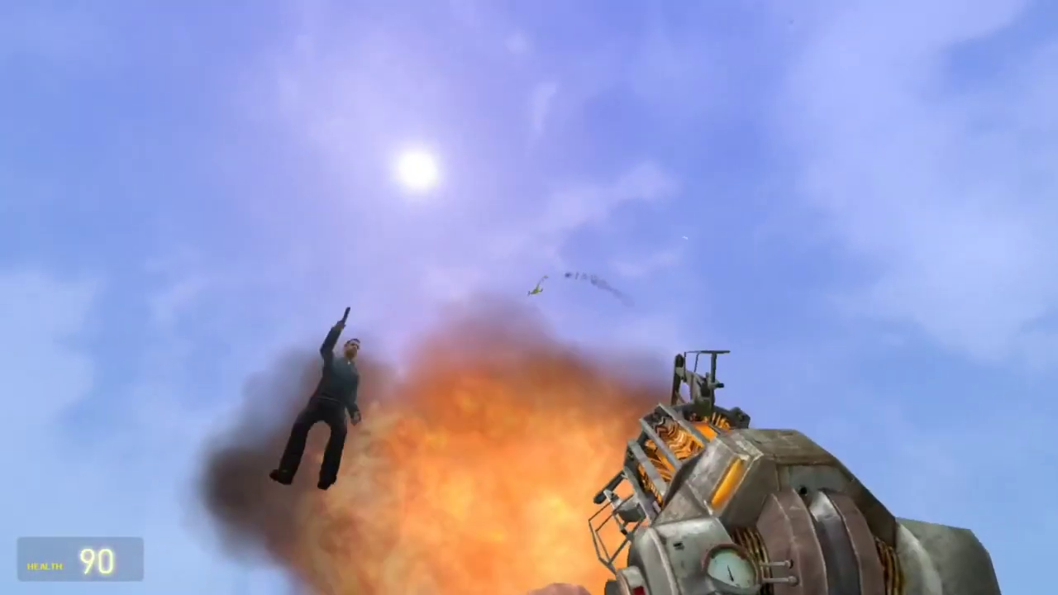
scroll(529, 298, up, 1)
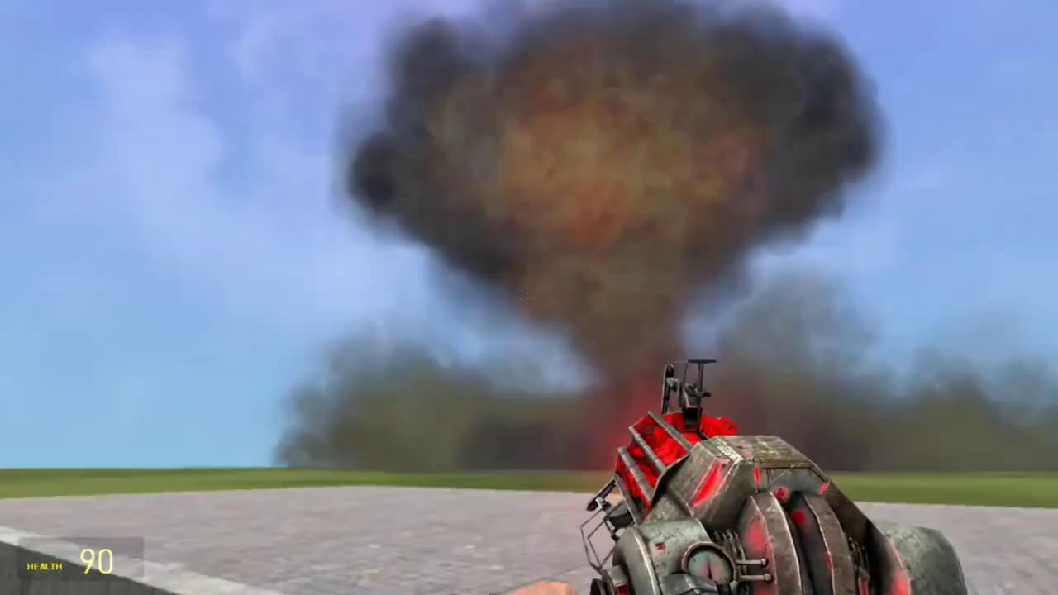
text(y!br)
key(Return)
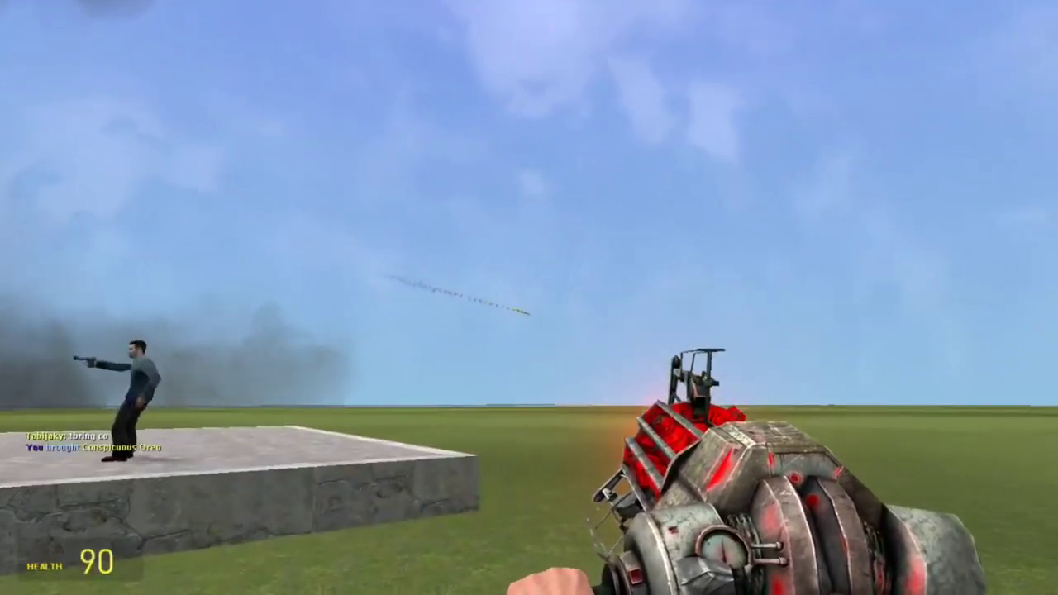
key(3)
right_click(529, 298)
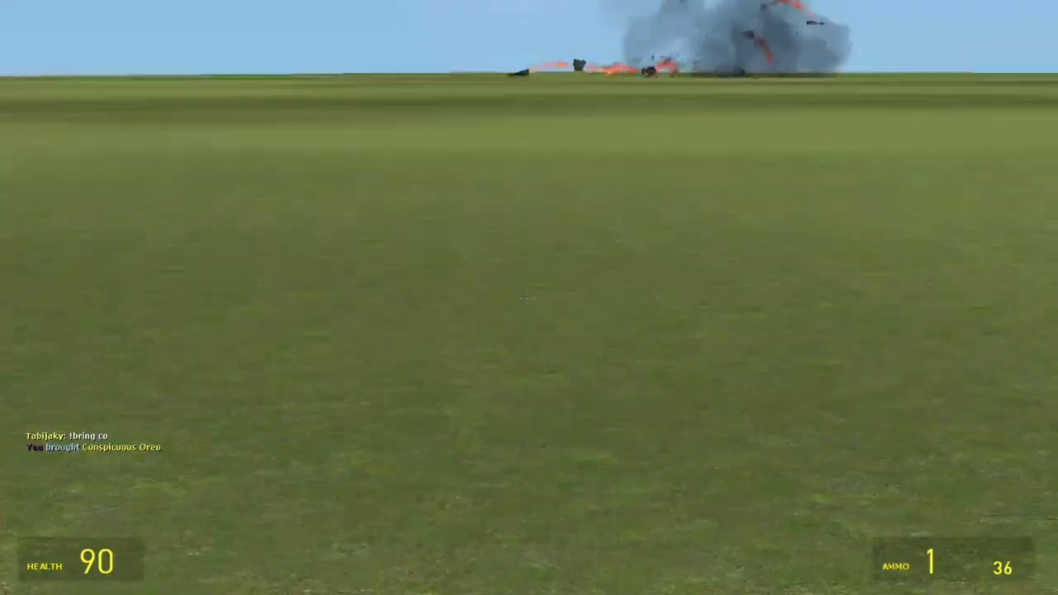
right_click(529, 298)
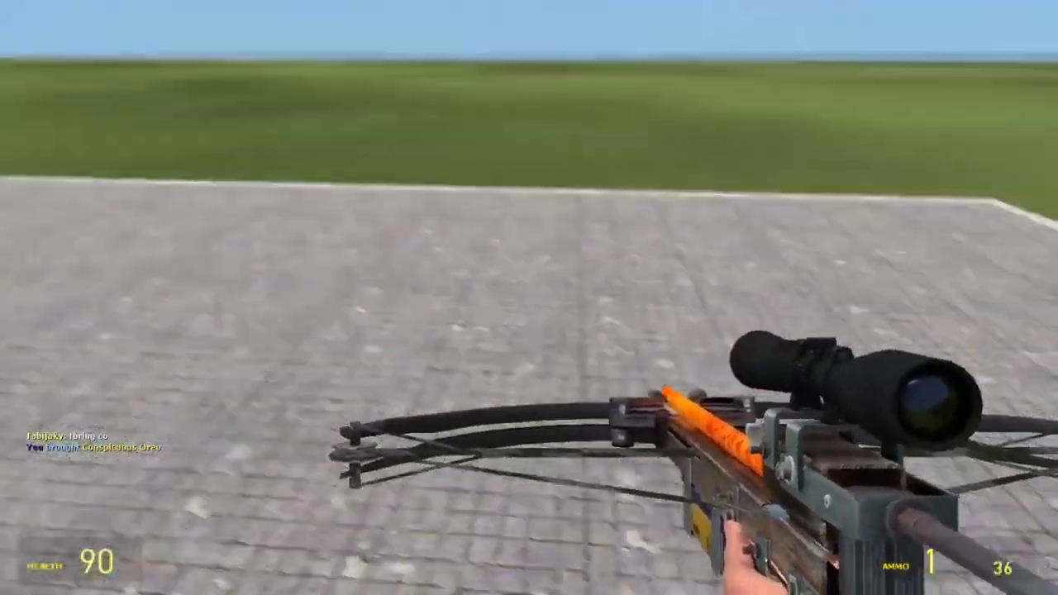
- Swap to the gravity gun, then back to the crossbow and look through its scope
key(1)
click(530, 298)
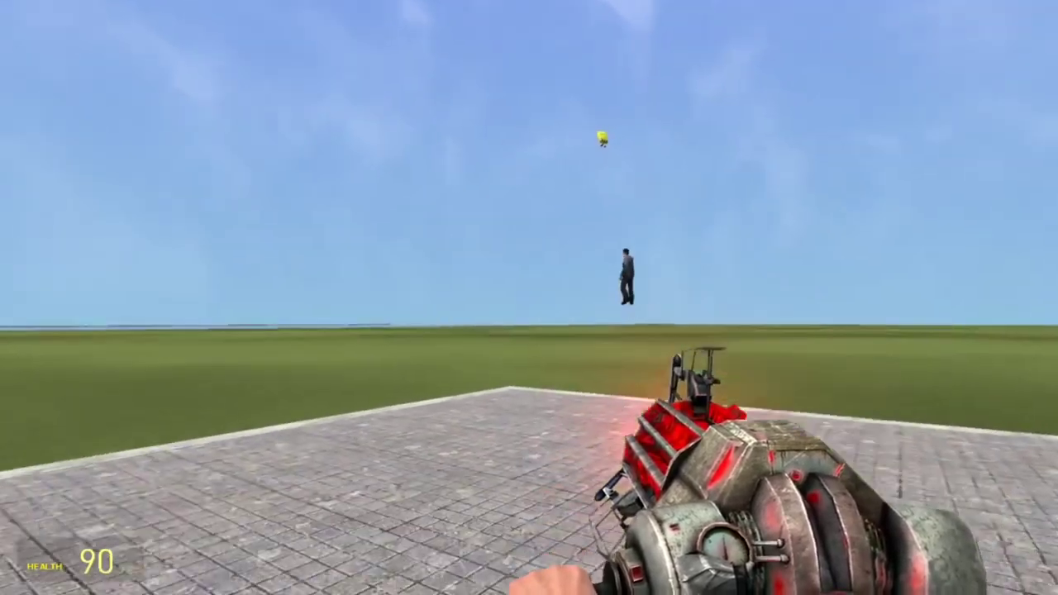
scroll(529, 298, down, 1)
click(529, 298)
right_click(529, 298)
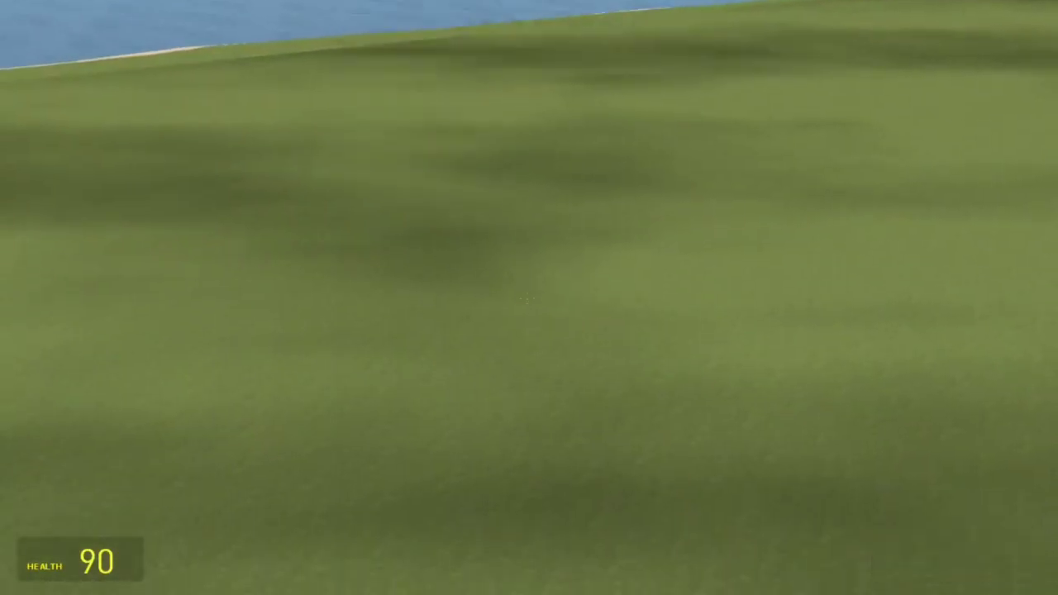
- Toggle the spawn menu, browse weapon slots 2 and 1, and check the Tab scoreboard
key(q)
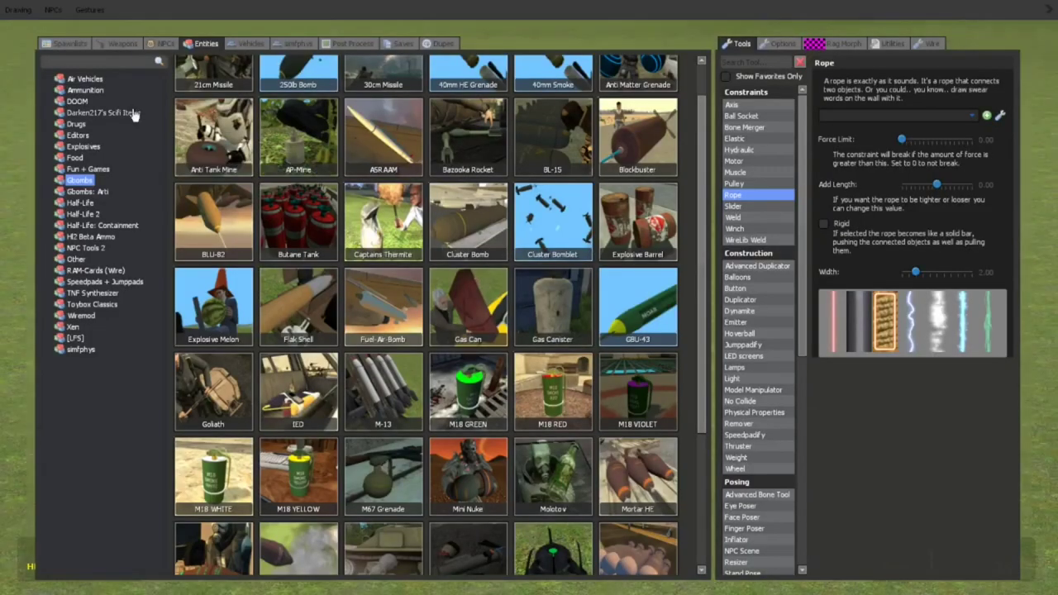
key(q)
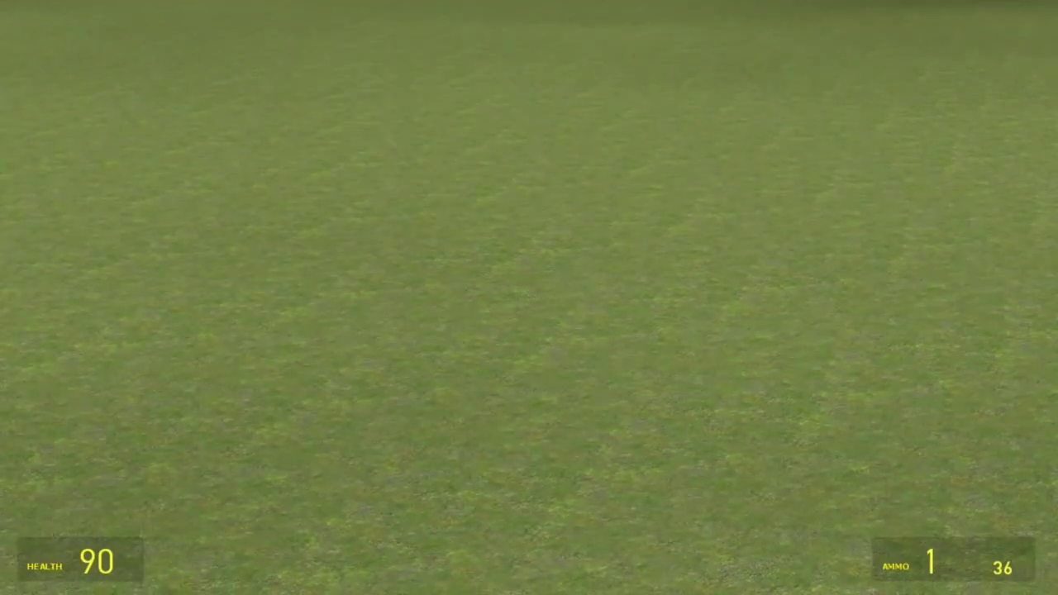
key(2)
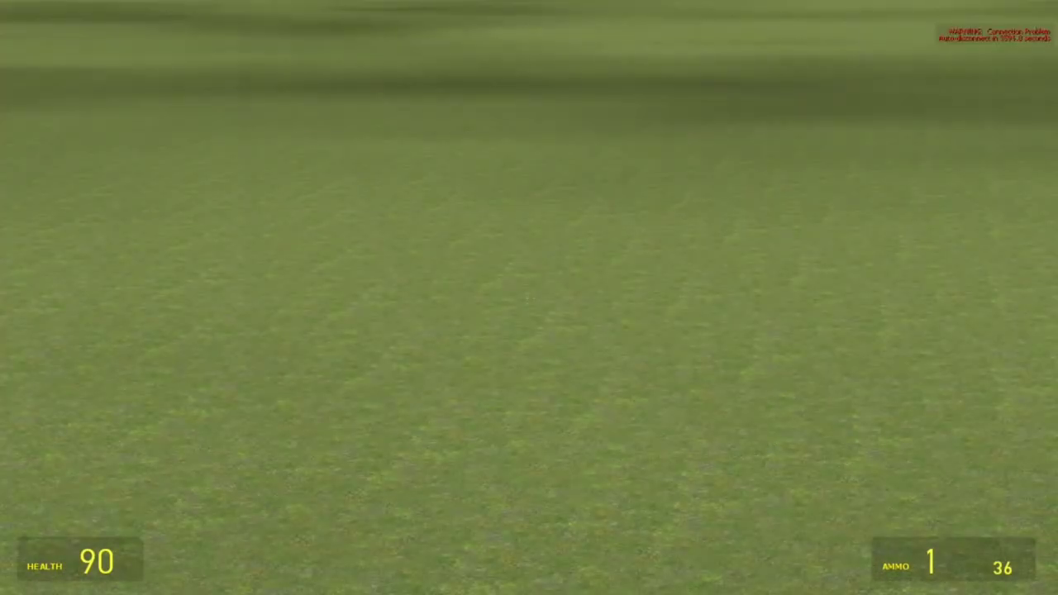
key(Tab)
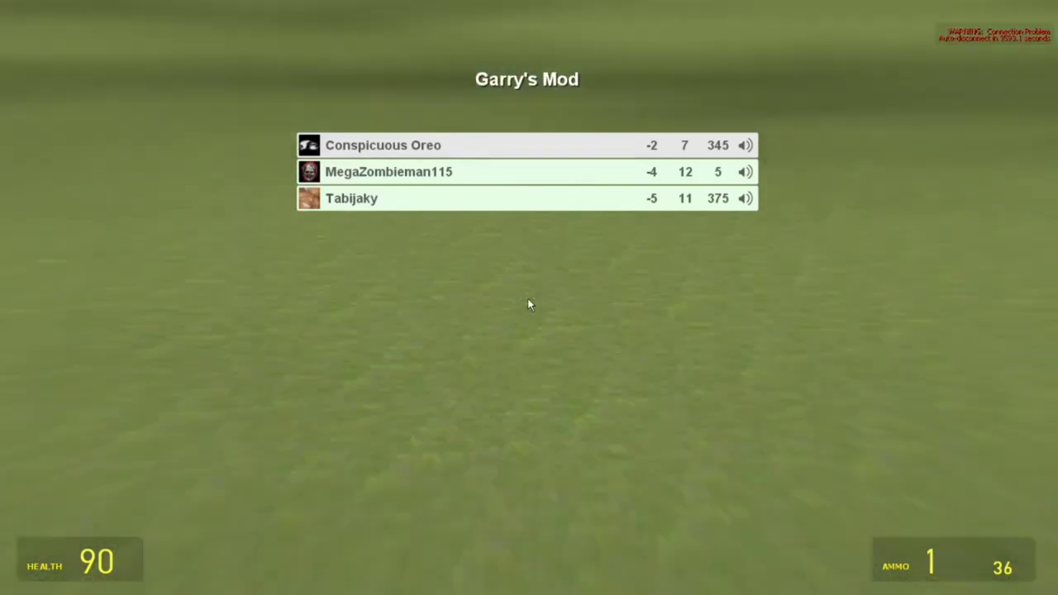
key(Tab)
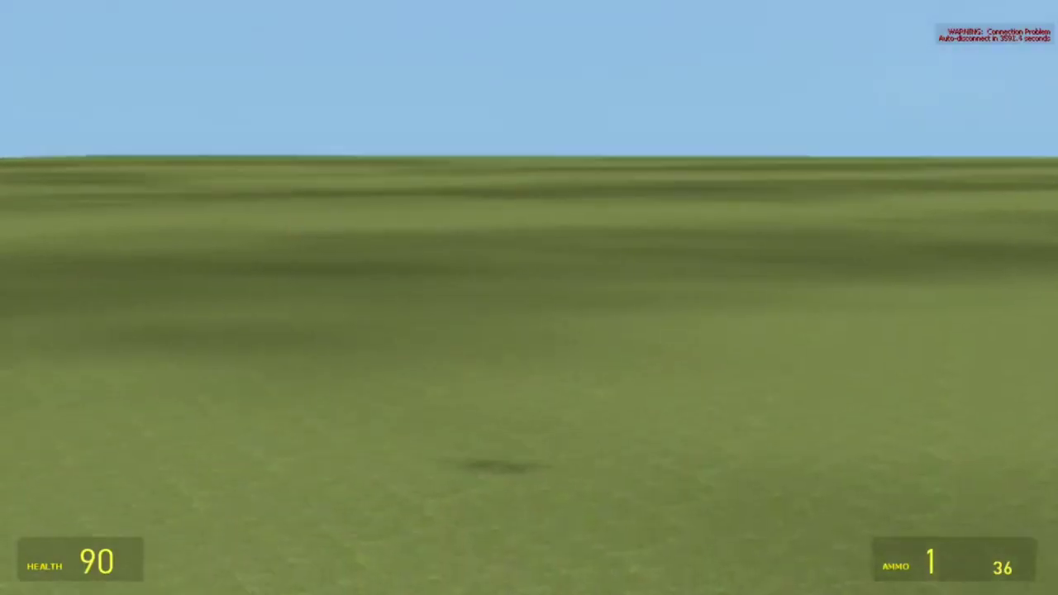
key(1)
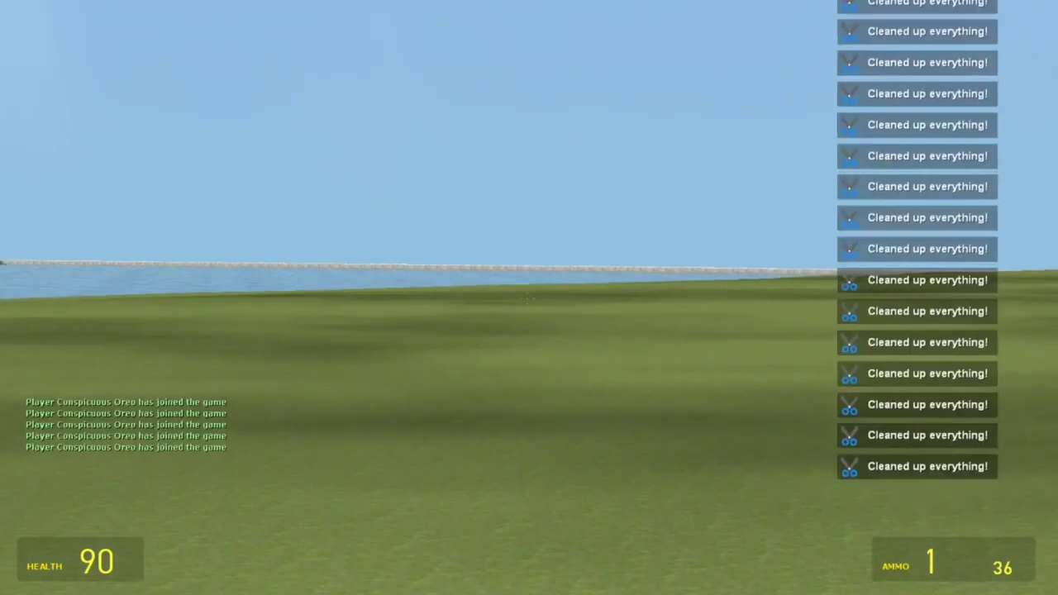
- Switch to the crossbow, then to the crowbar
key(4)
click(530, 298)
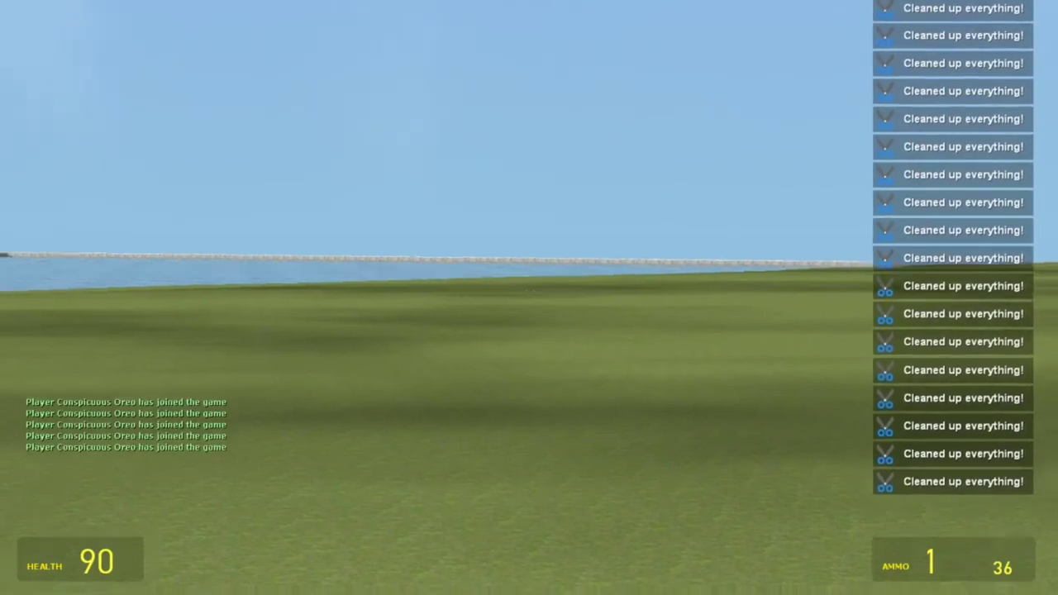
key(1)
click(529, 298)
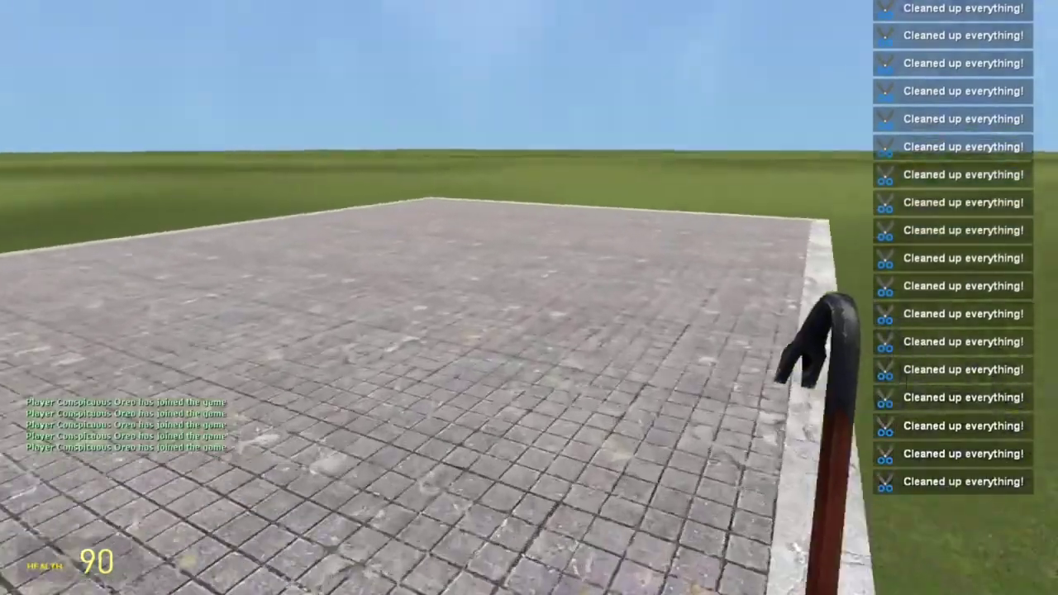
- Browse the spawn menu's Entities pickups and the Half-Life 2 and other weapon packs
key(q)
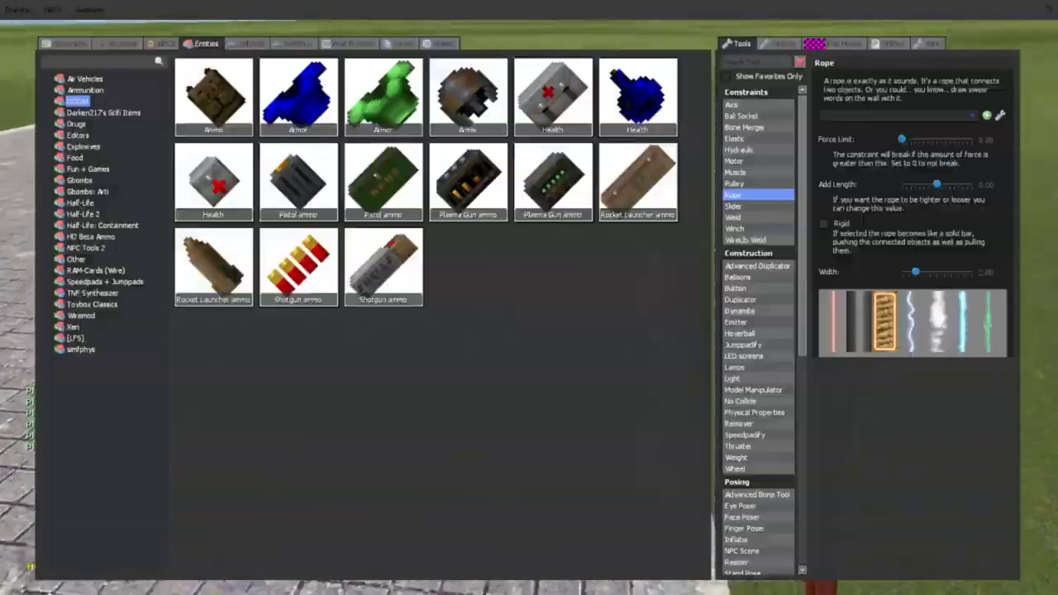
click(91, 192)
click(120, 44)
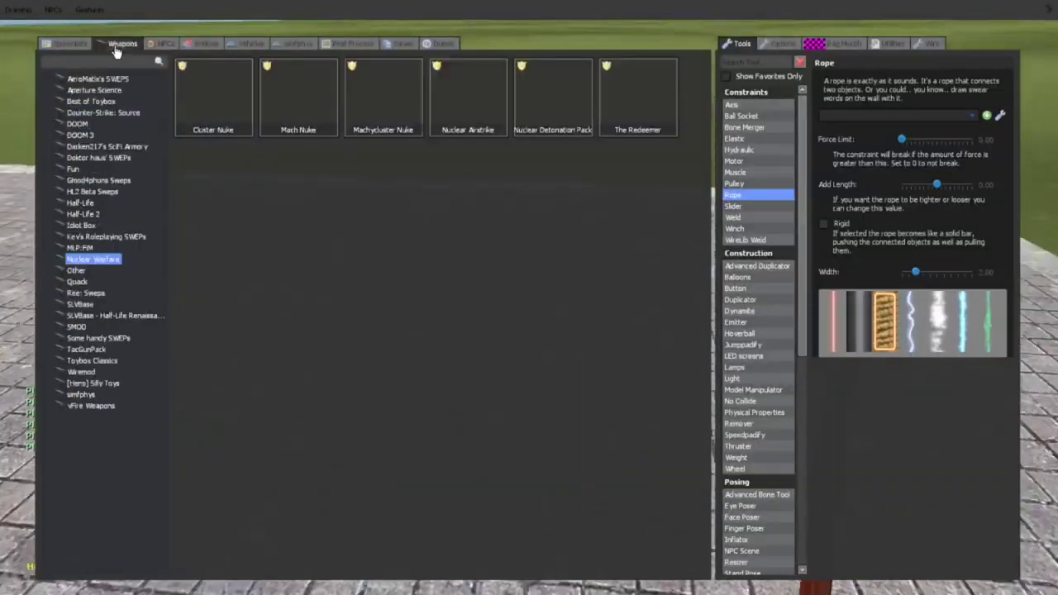
click(133, 214)
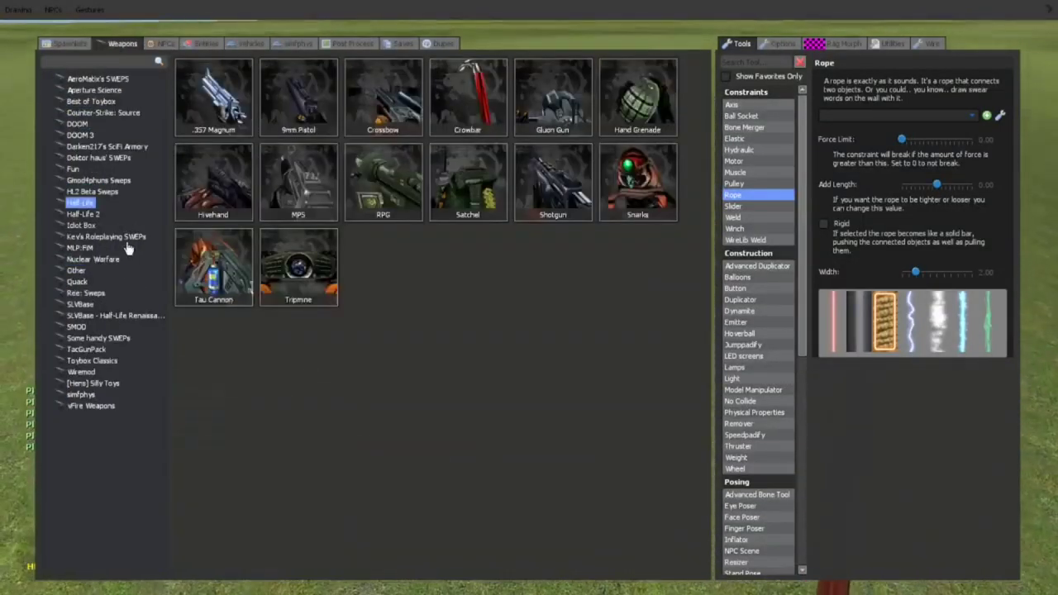
click(123, 316)
key(q)
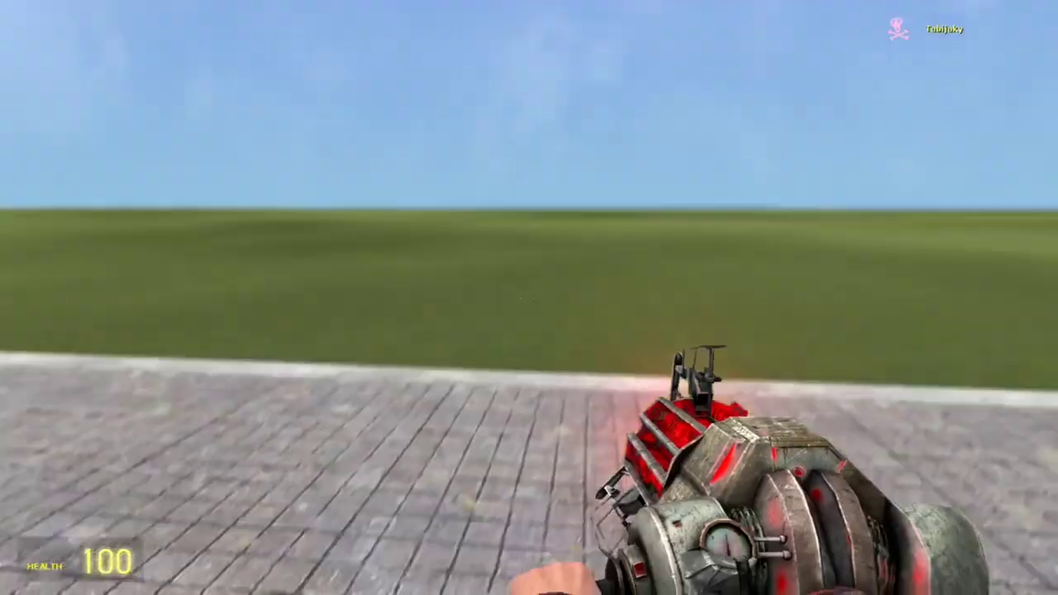
- Browse the dinosaur, holiday, Minecraft, NyanCat, raptor, animal and Tiddlewinks NPC categories, then reopen the menu
key(q)
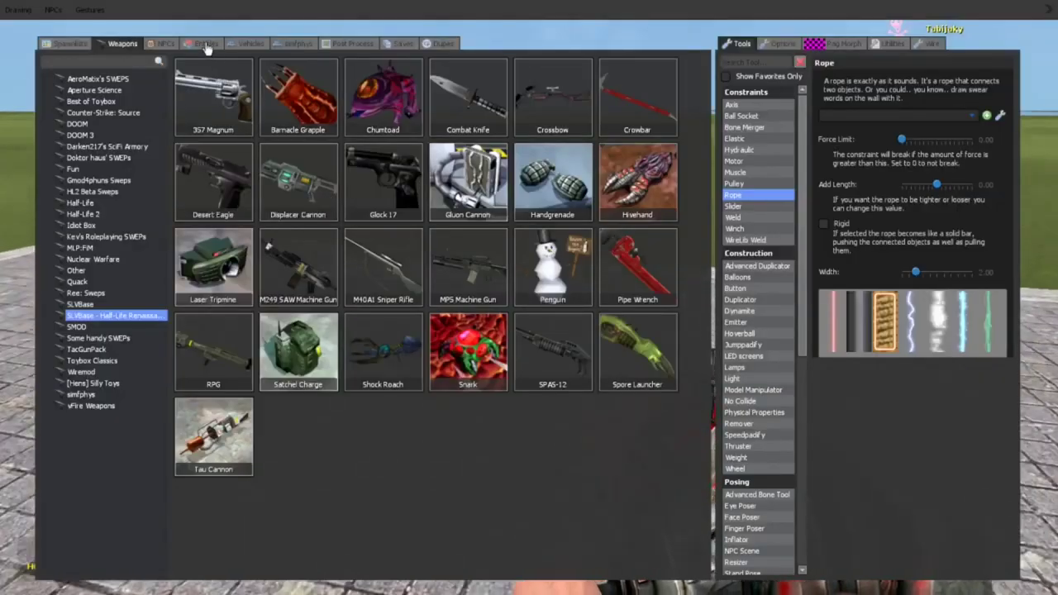
click(165, 43)
click(108, 157)
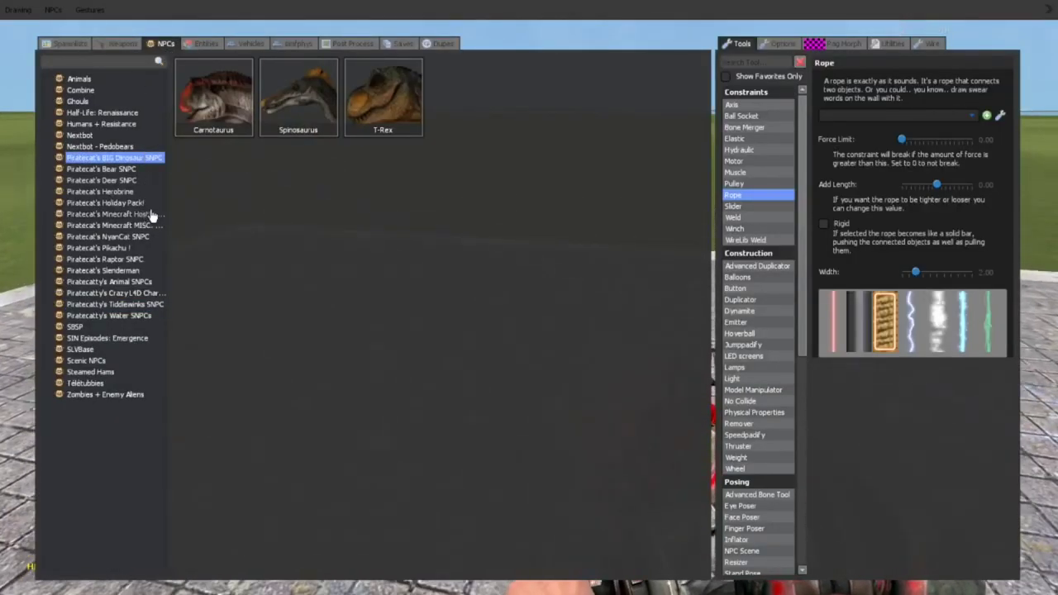
click(125, 203)
click(112, 214)
click(107, 237)
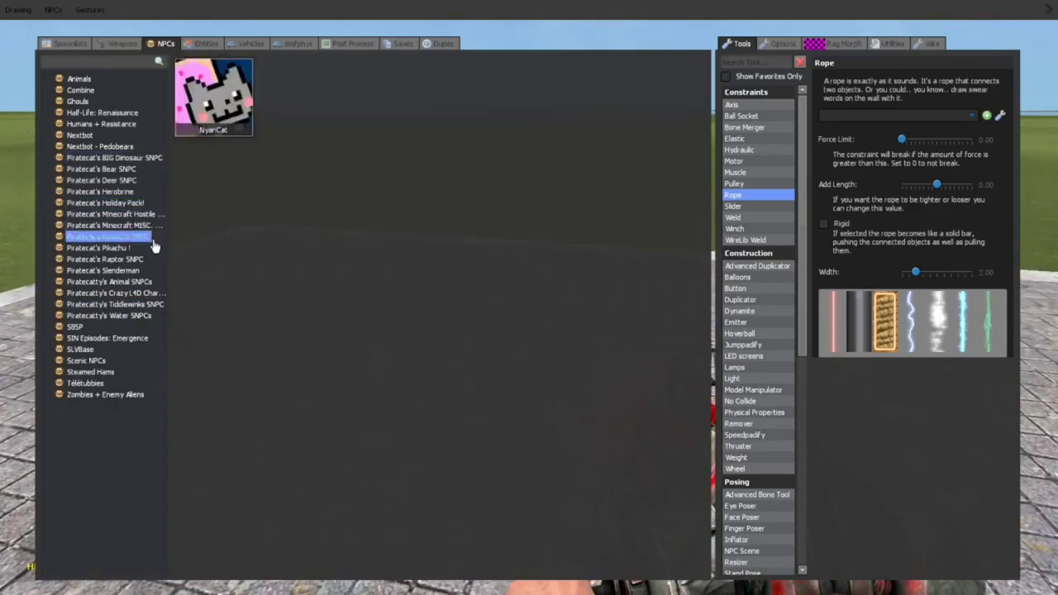
click(104, 259)
click(108, 282)
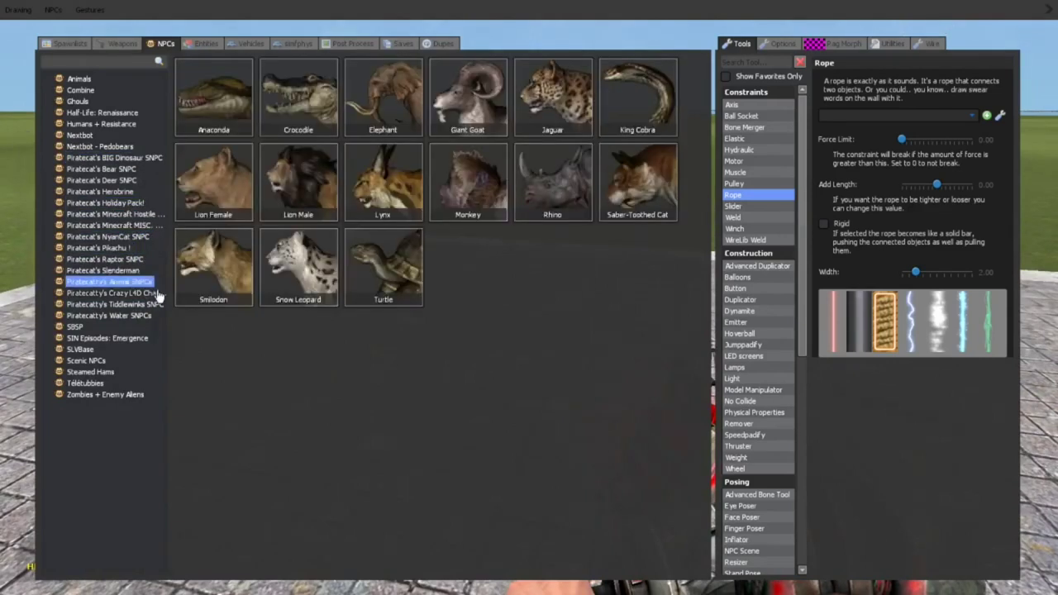
click(114, 304)
key(q)
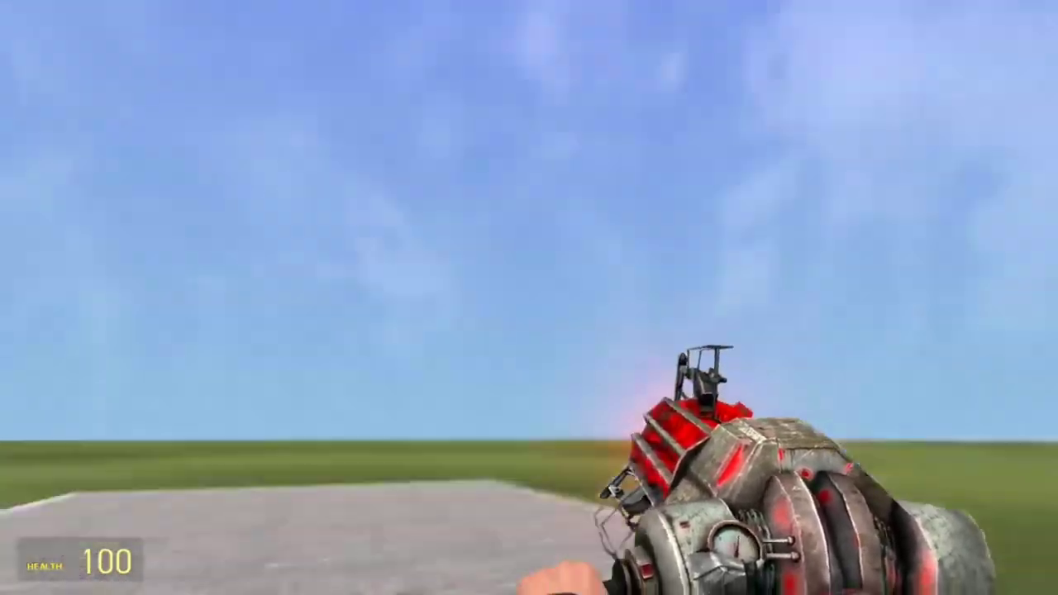
key(q)
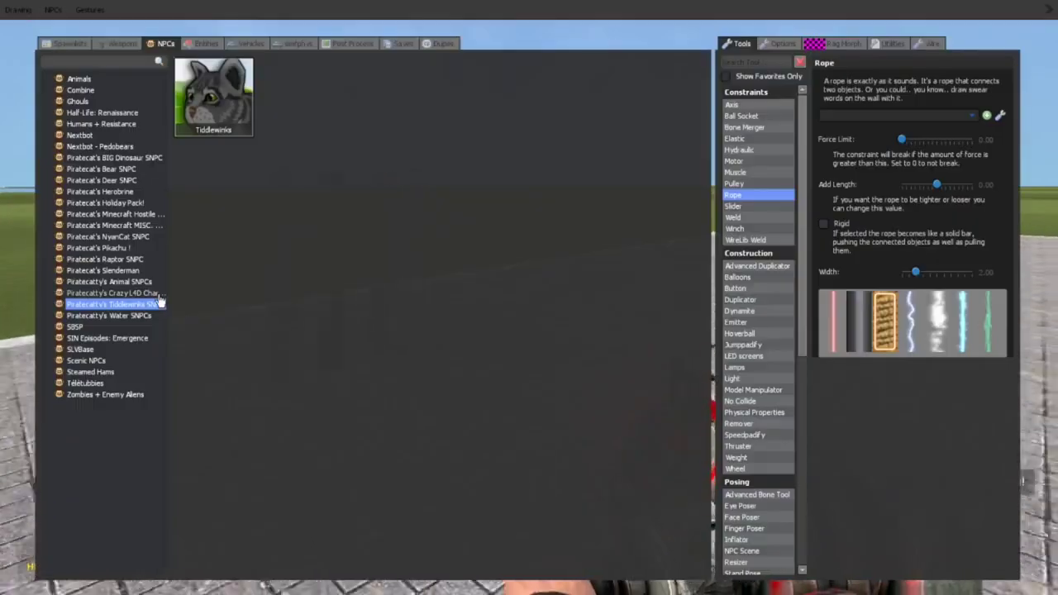
- Open Piratecat's Water SNPCs list and spawn the whale in front of the player
click(118, 316)
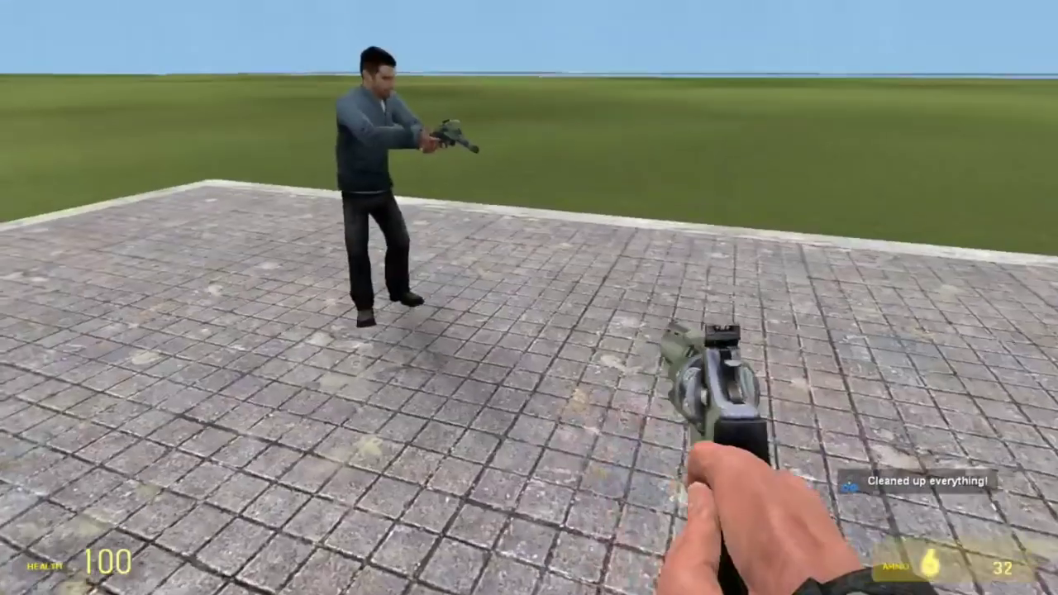
scroll(530, 298, down, 2)
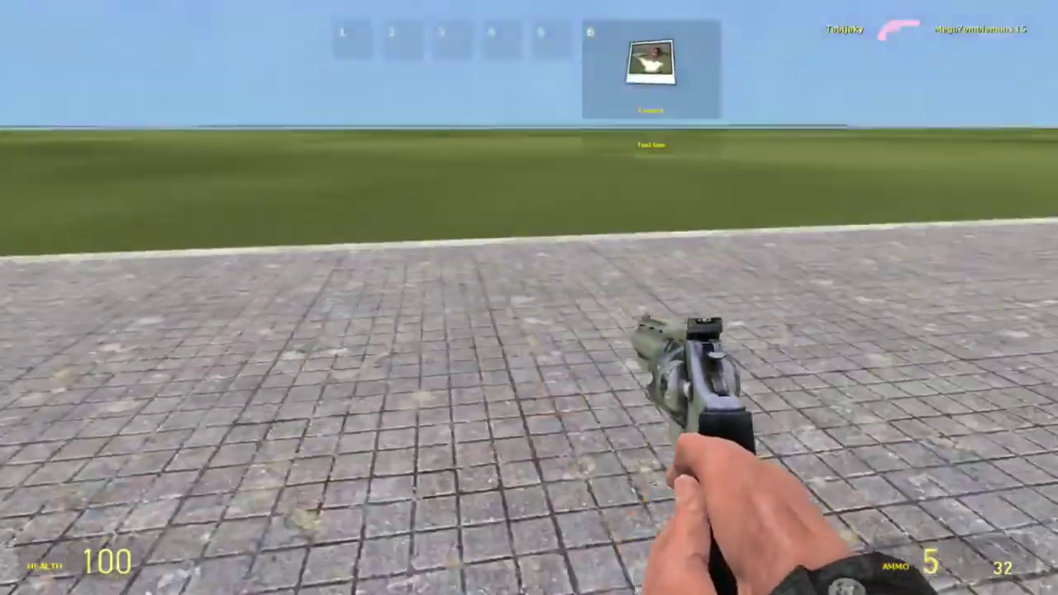
click(529, 298)
key(q)
key(q)
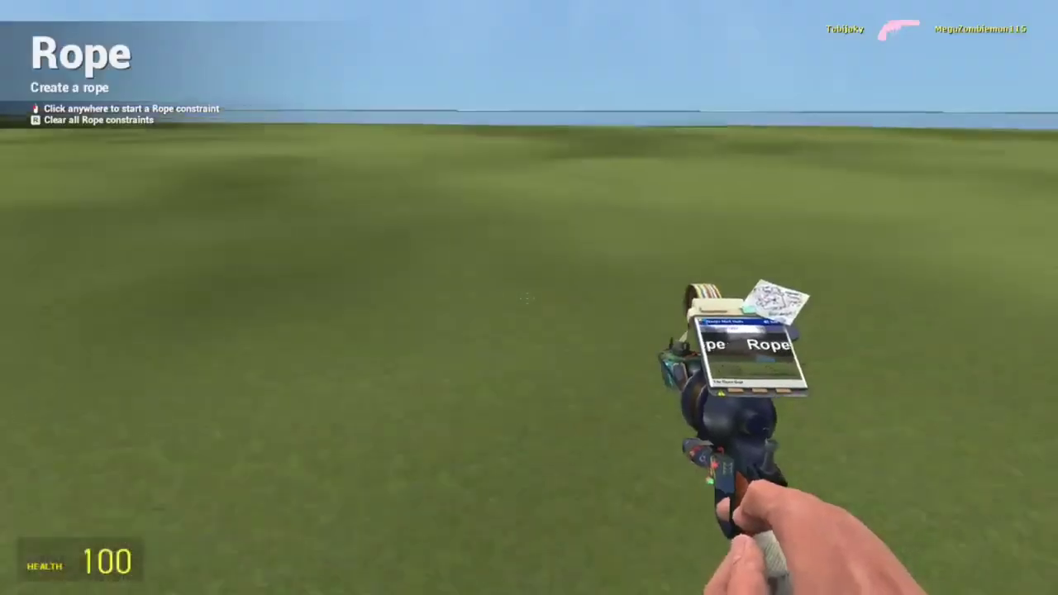
key(q)
click(322, 124)
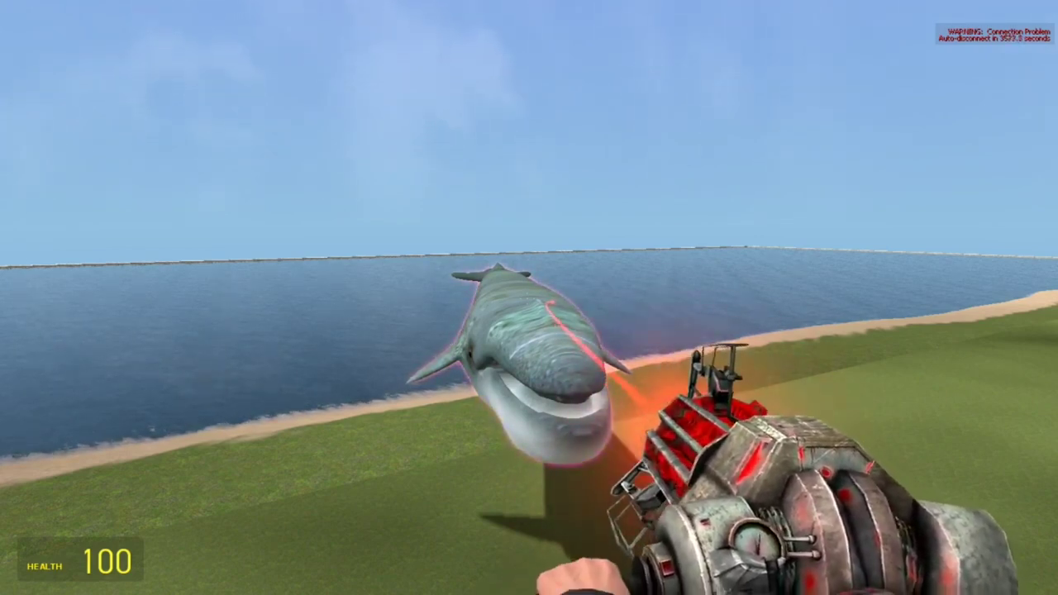
- Briefly check the player scoreboard while the whale is held mid-air
key(Tab)
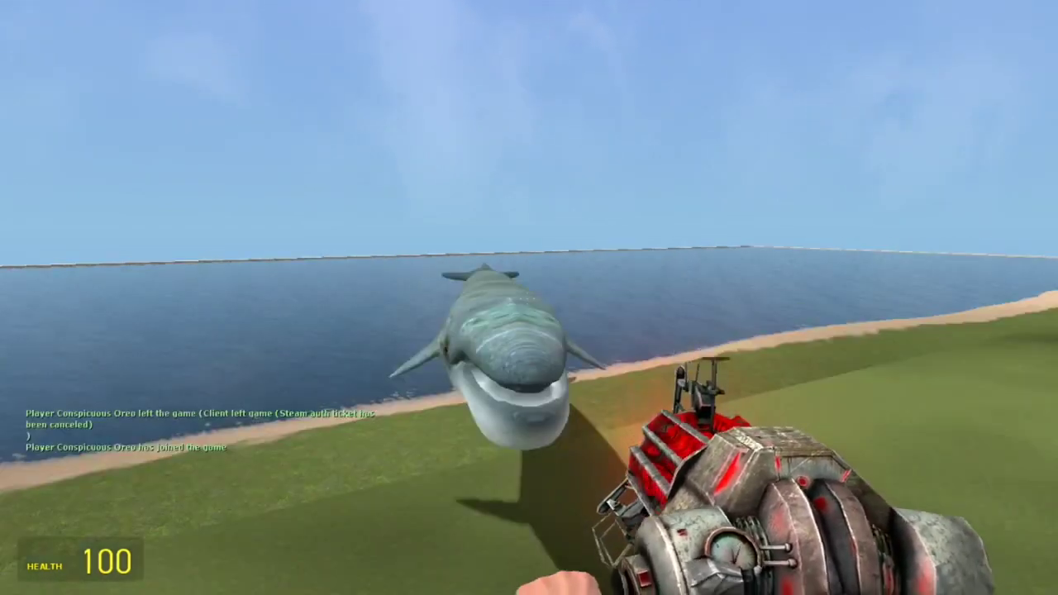
- Launch the whale into the sea, fly out, and scope toward the platform with the crossbow
click(529, 297)
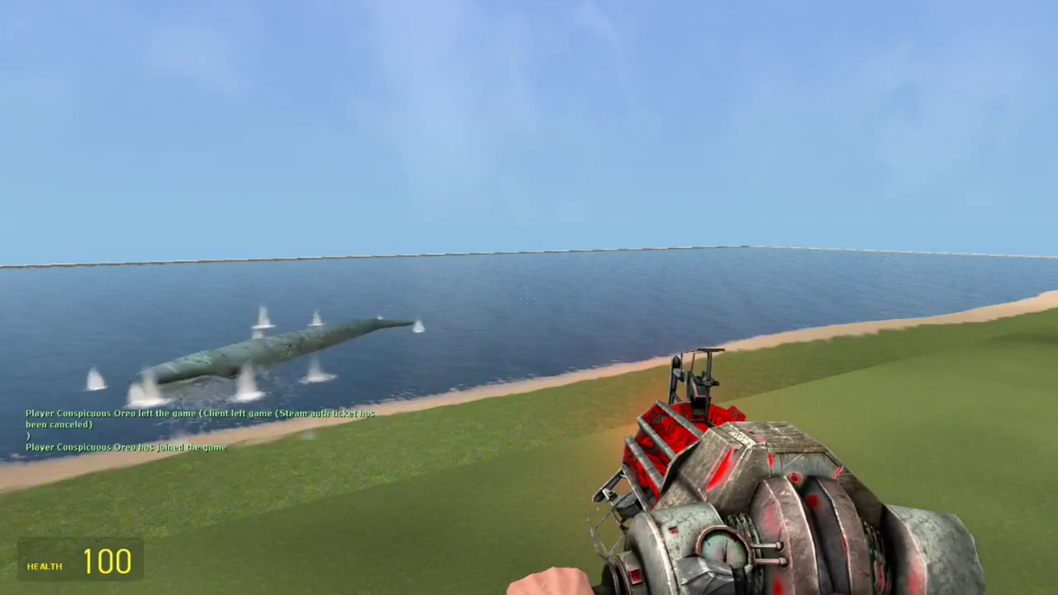
key(w)
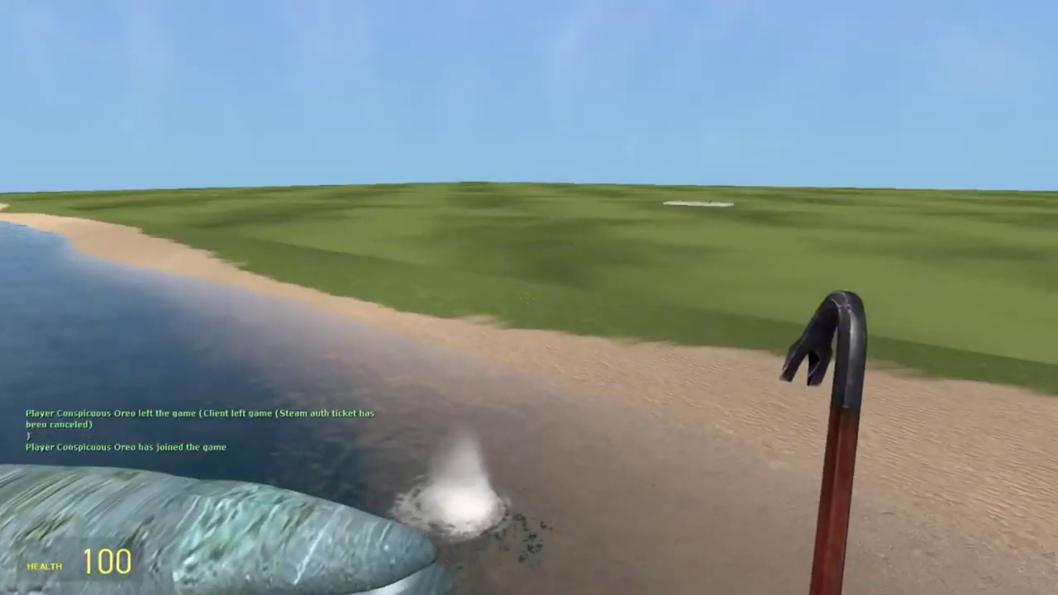
key(3)
right_click(529, 298)
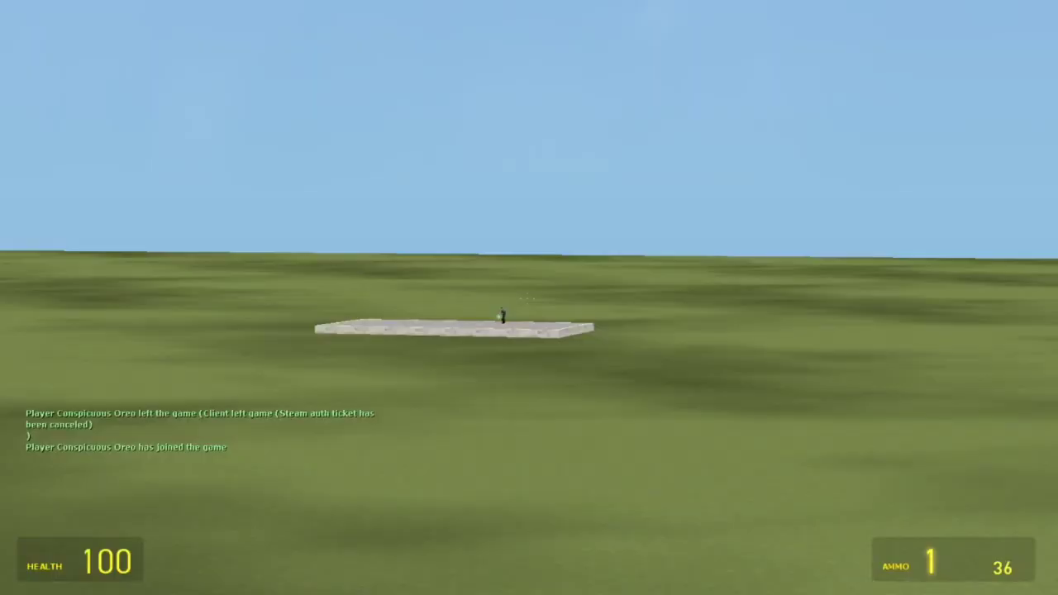
right_click(529, 298)
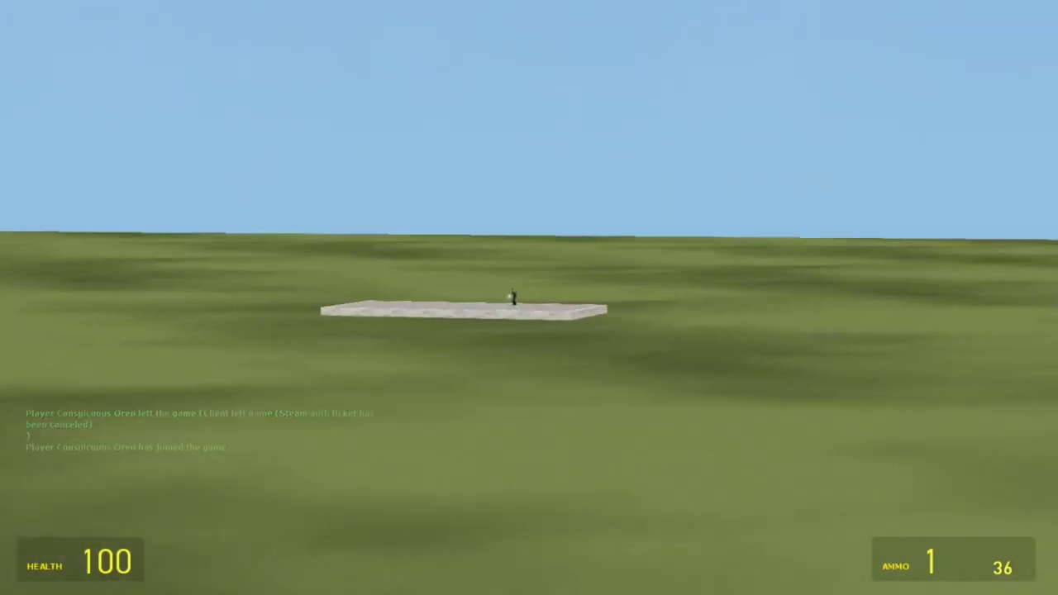
right_click(529, 298)
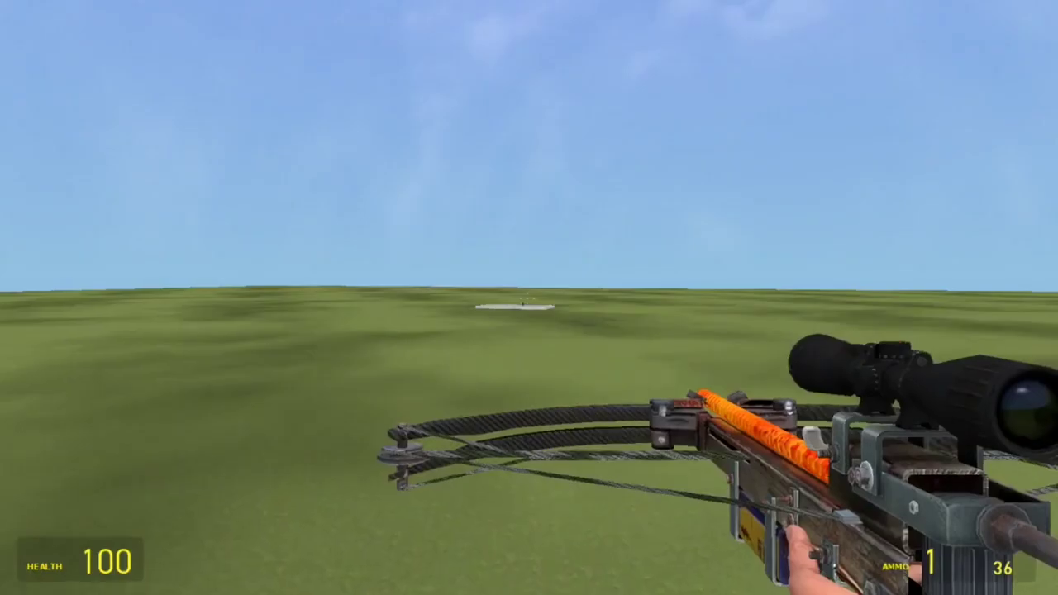
- Undo the Blue Whale, equip the gravity gun, and bring up the water NPCs list
key(z)
key(1)
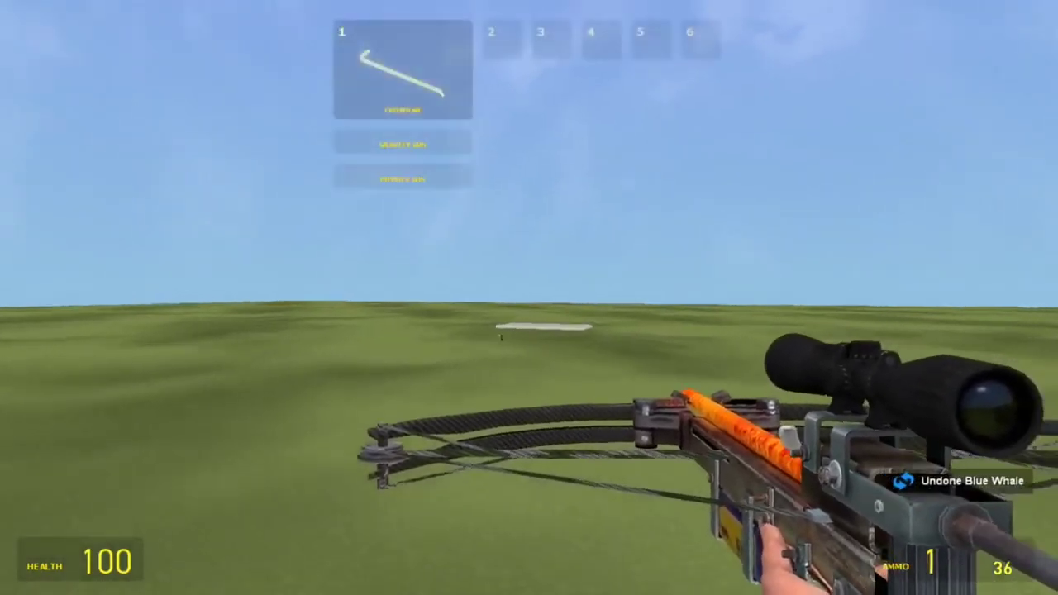
key(1)
click(529, 298)
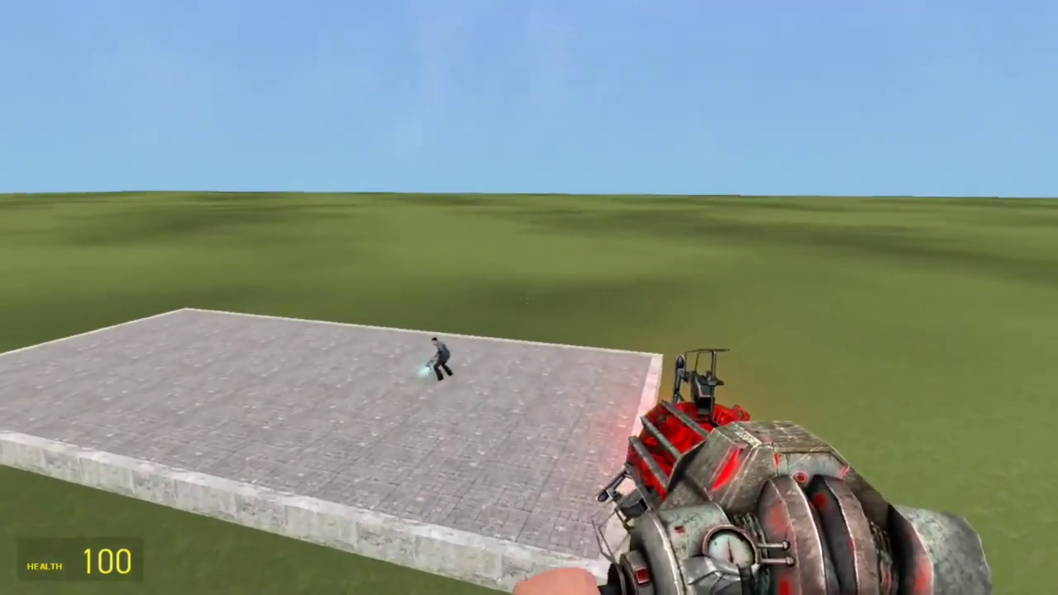
key(q)
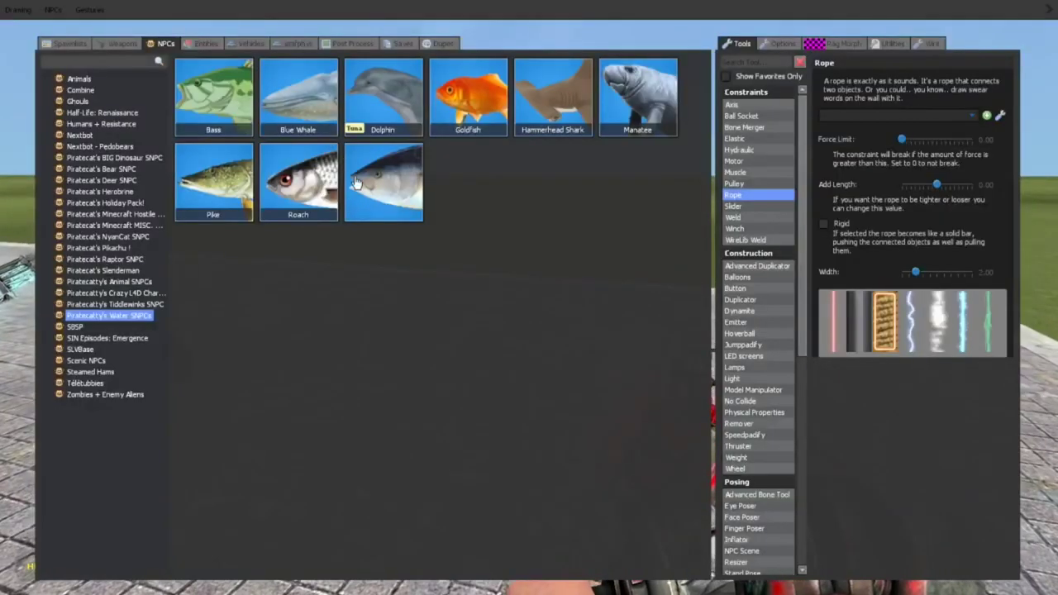
- Spawn a dolphin from the water NPCs list and fly with it beyond the platform's edge
key(q)
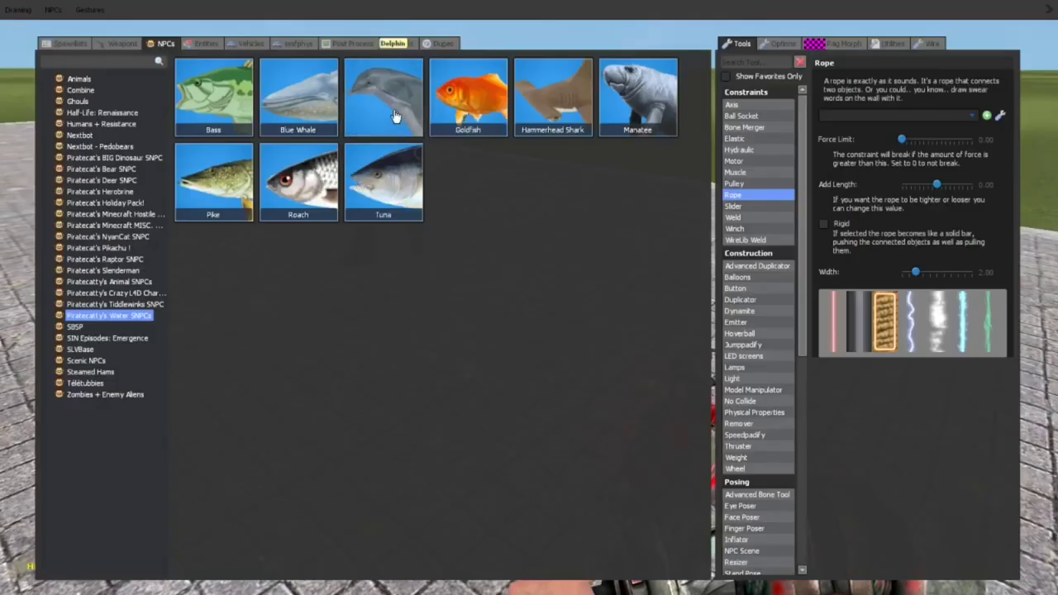
click(383, 98)
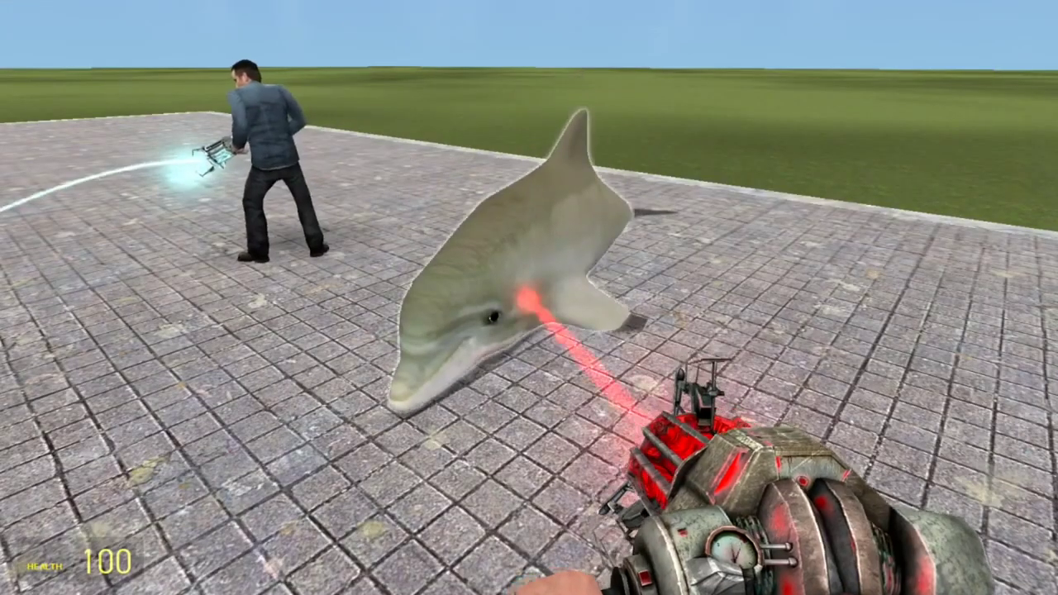
key(w)
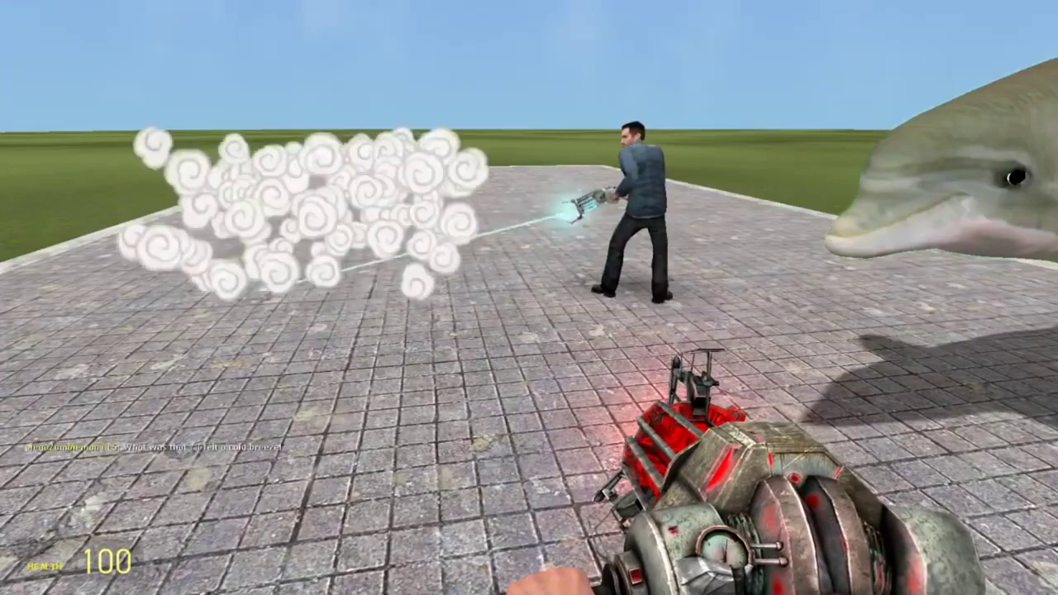
key(w)
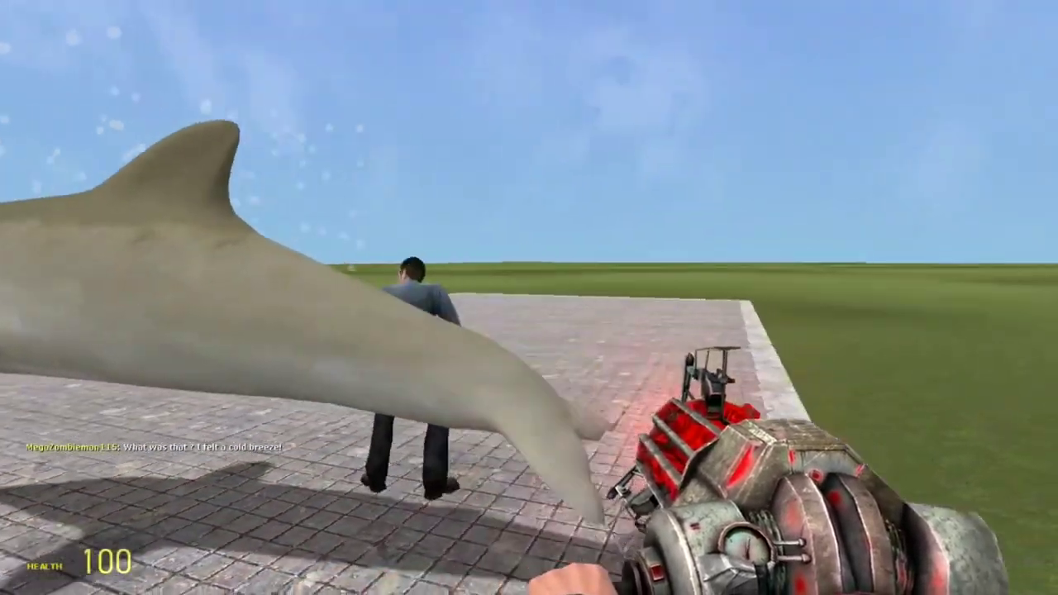
key(s)
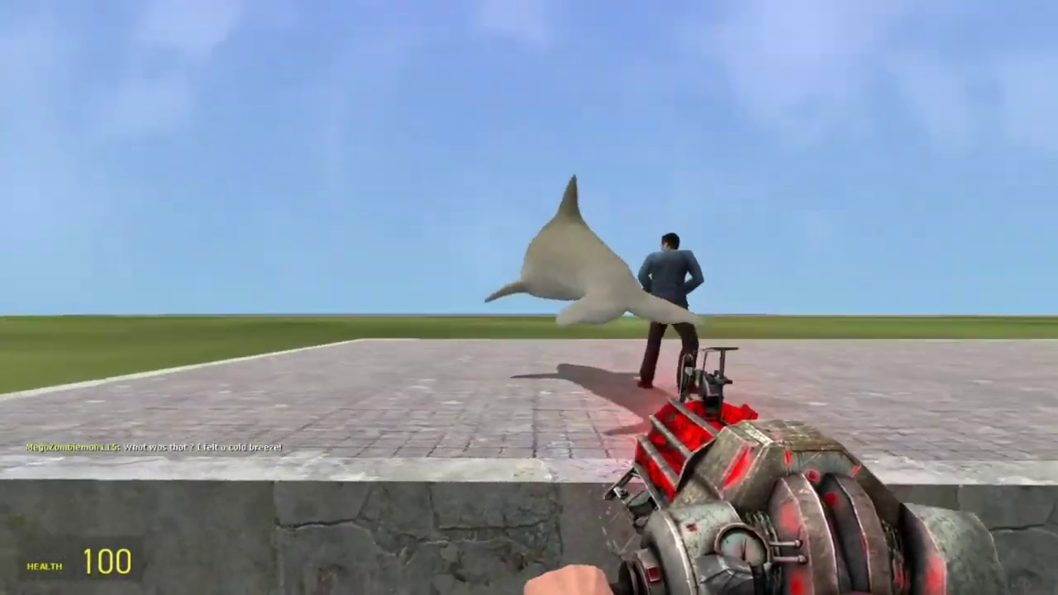
key(w)
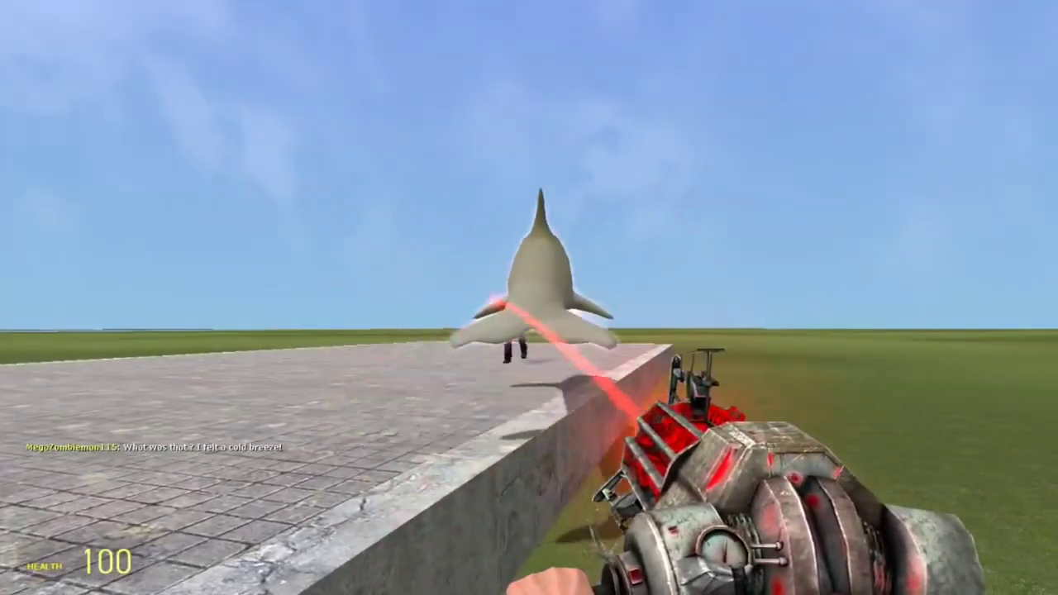
key(w)
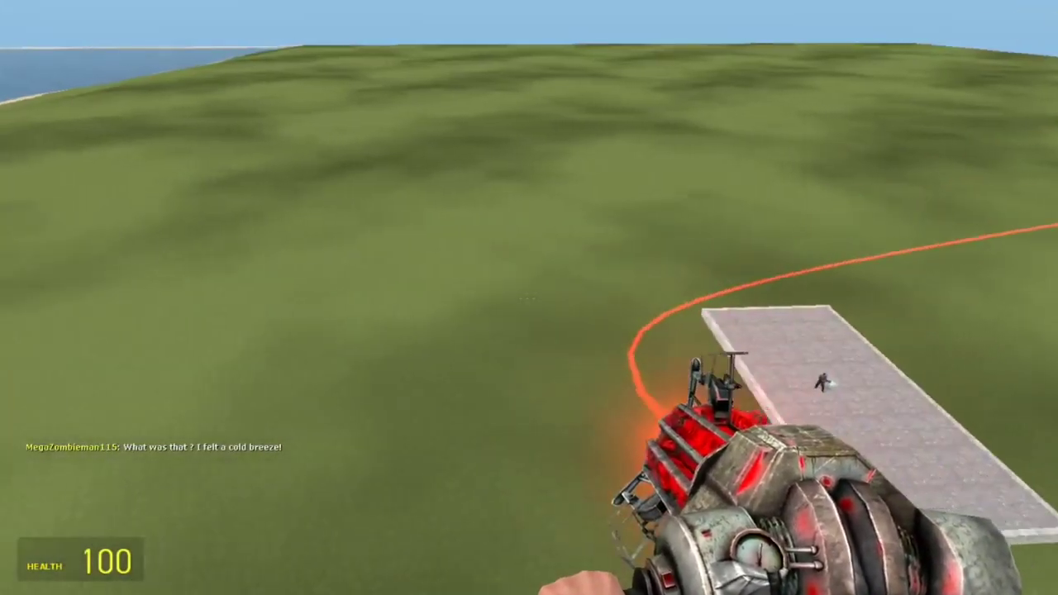
- Return to the concrete platform, fire a crossbow bolt, and bring up the creature spawn list
key(w)
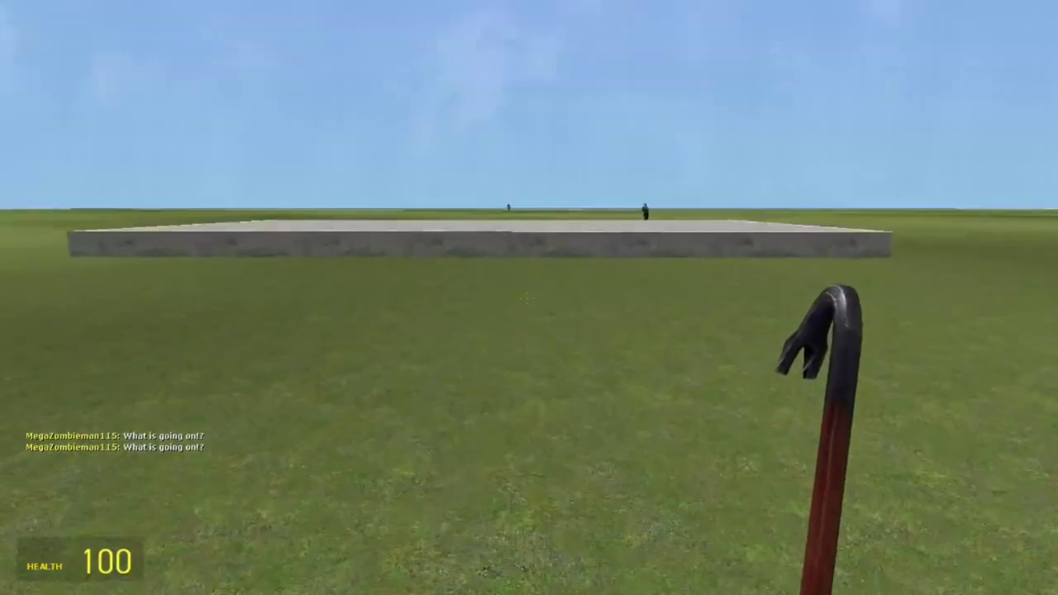
key(w)
scroll(530, 298, down, 1)
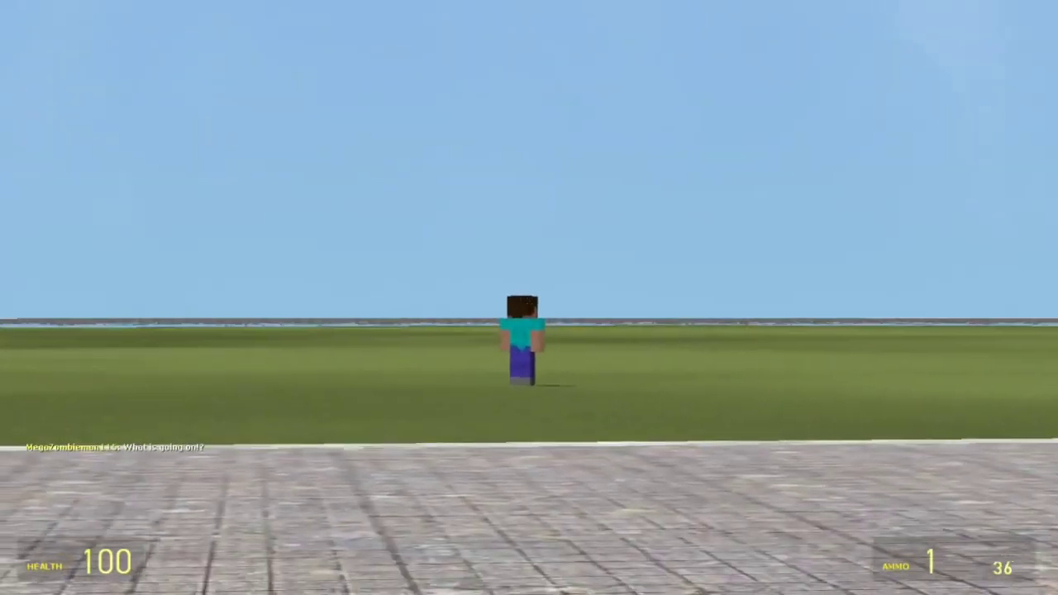
click(529, 297)
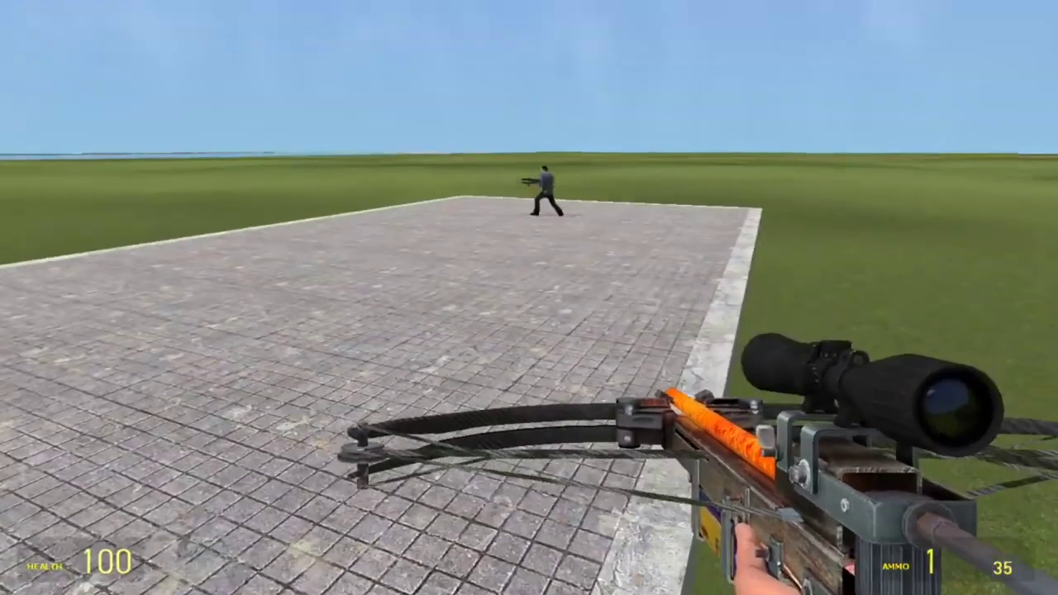
key(q)
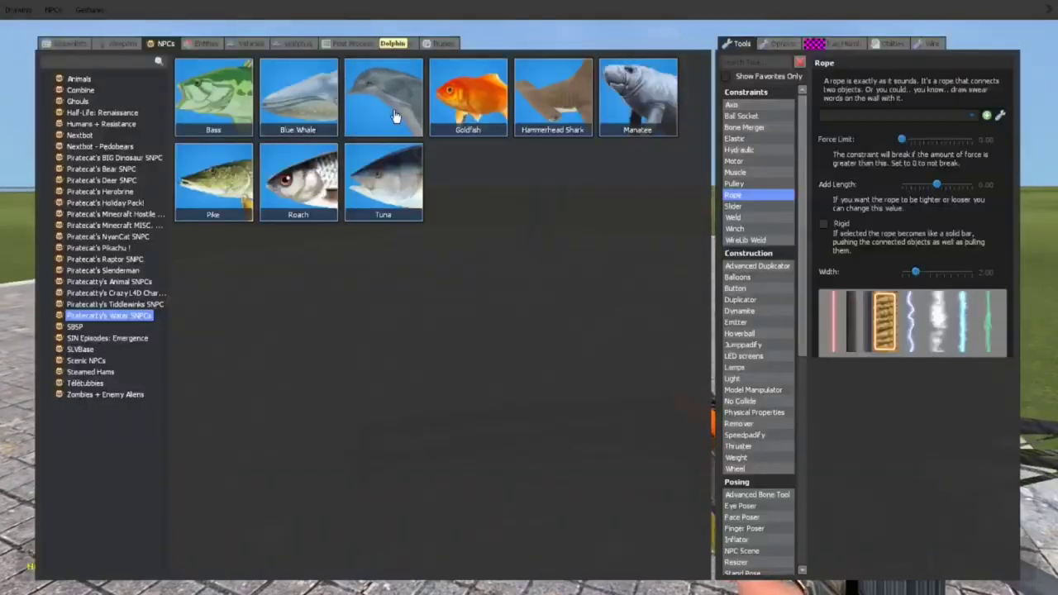
- Spawn a dolphin from Pratecatty's Water SNPCs and lift it off the tiled platform
click(383, 97)
key(q)
scroll(530, 298, down, 2)
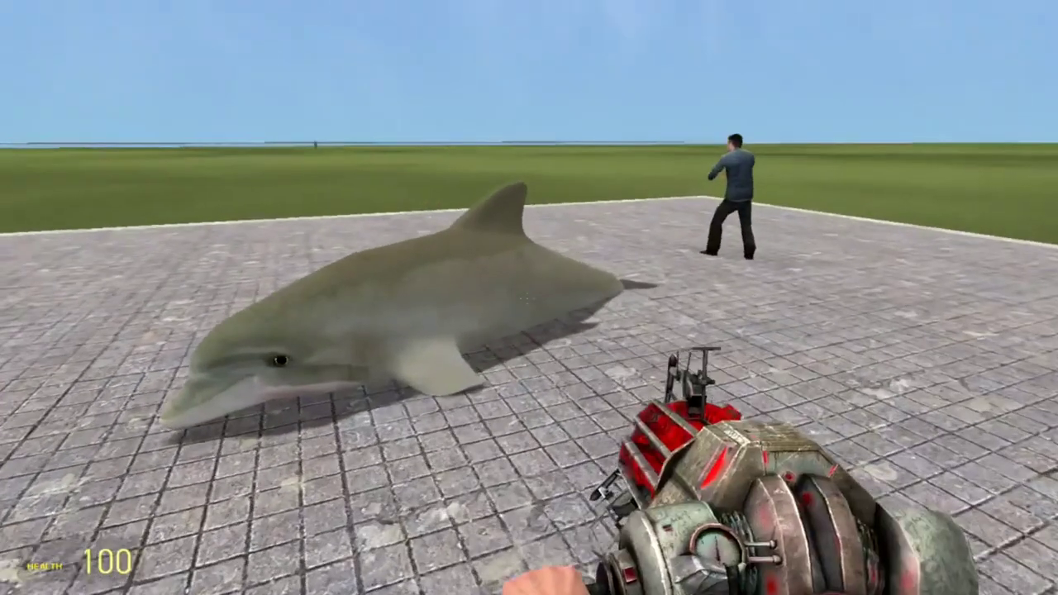
drag(529, 298, 529, 248)
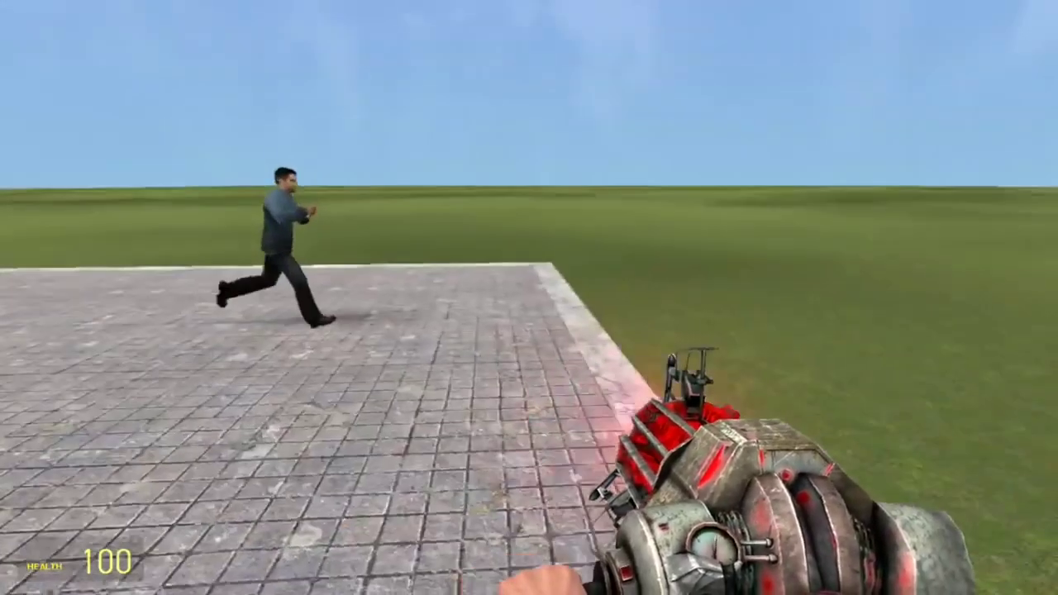
drag(529, 297, 744, 414)
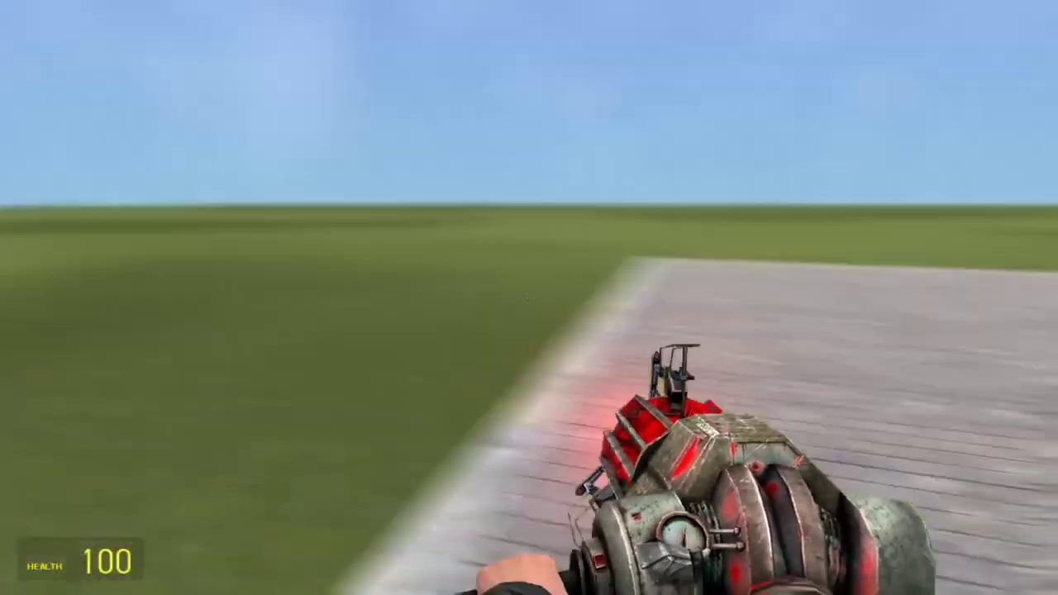
- Spawn the red Old Spice can from the Garry's Mod Misc Props and walk around it
key(q)
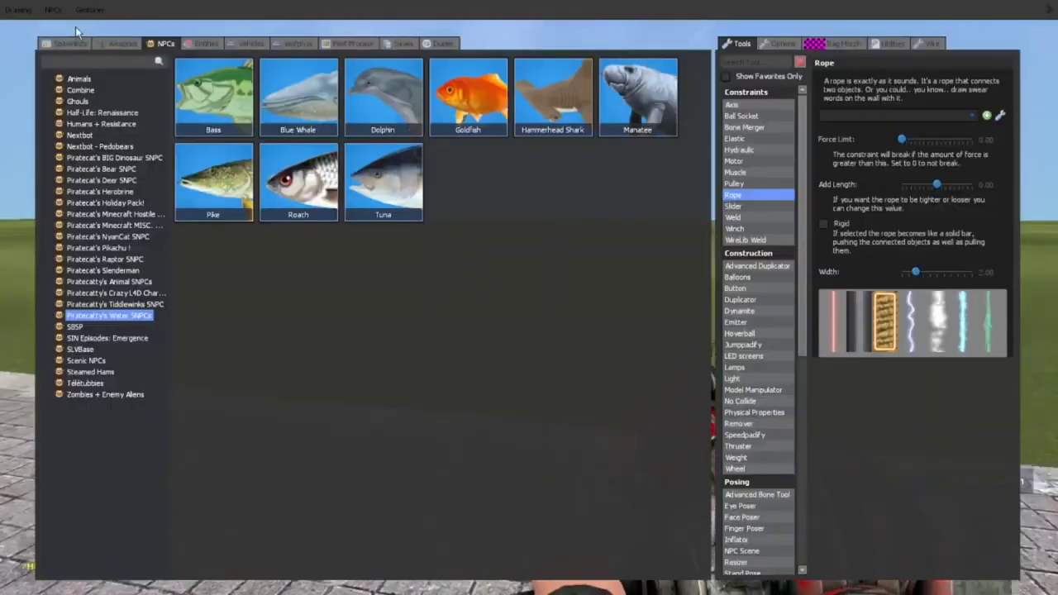
click(70, 44)
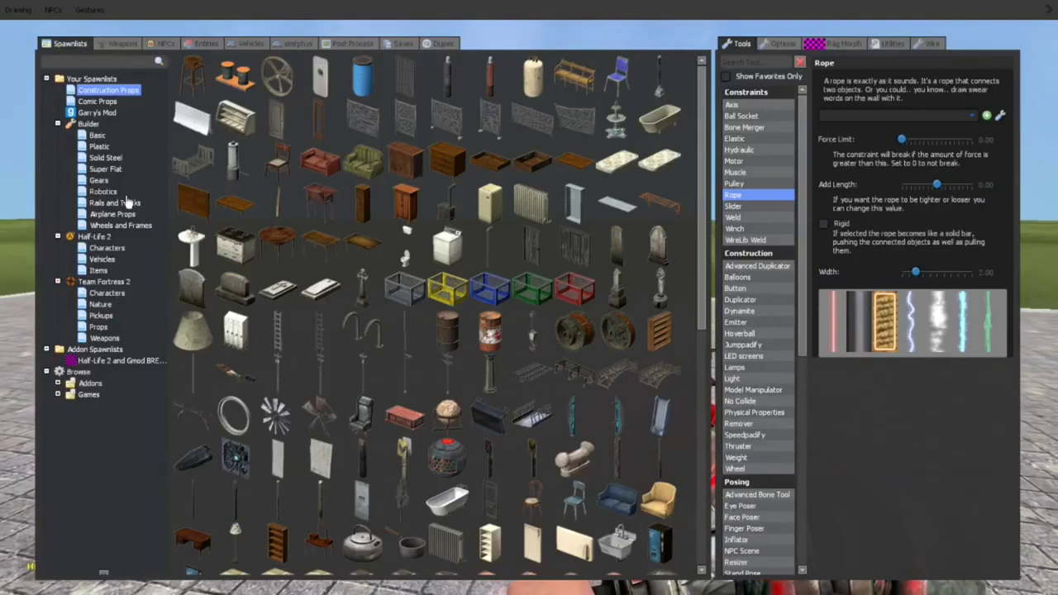
click(97, 113)
click(108, 90)
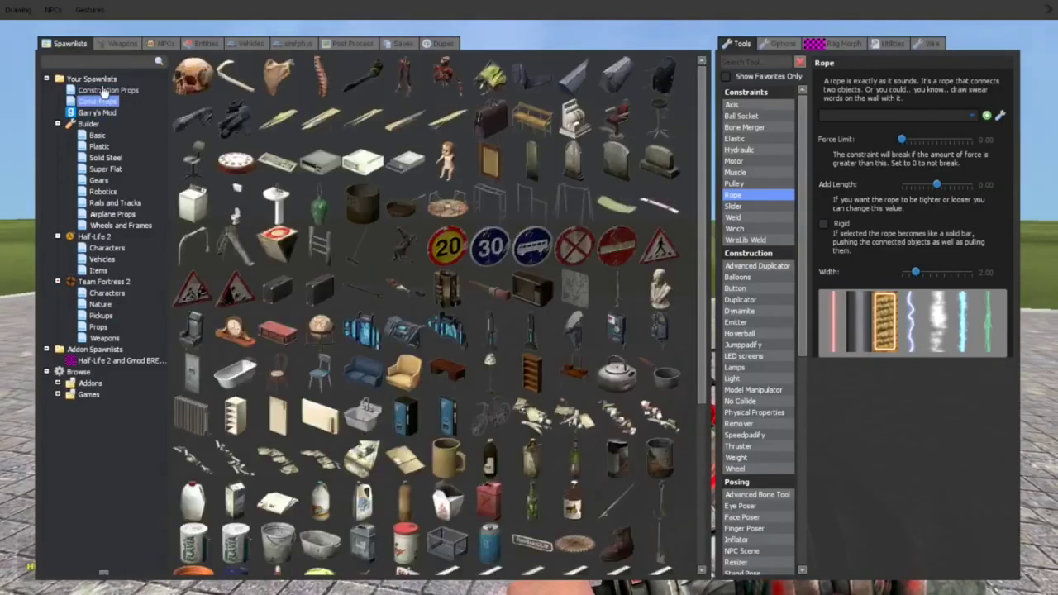
click(97, 113)
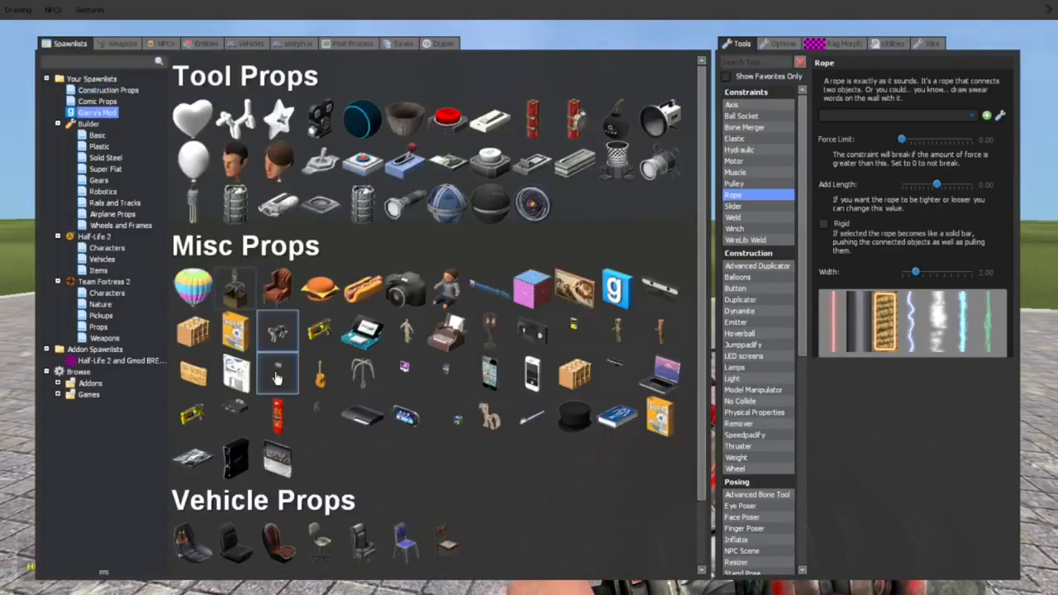
click(284, 416)
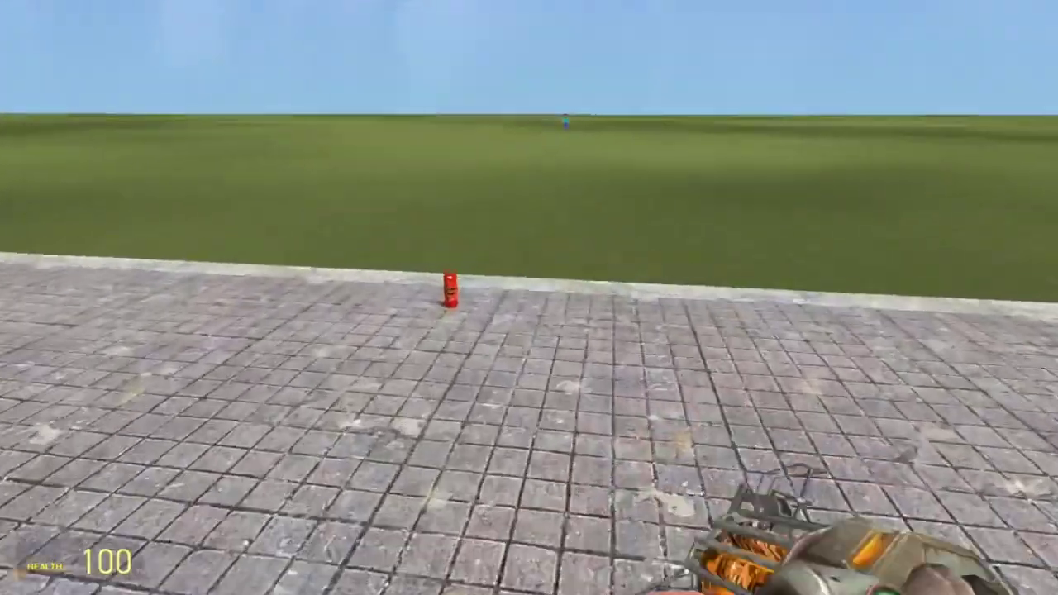
key(w)
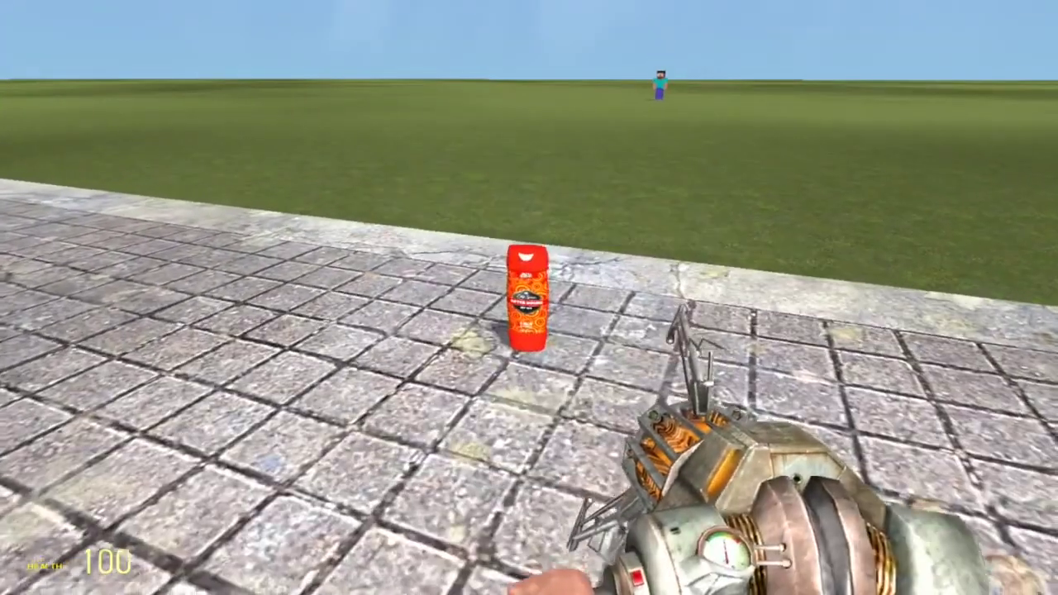
key(w)
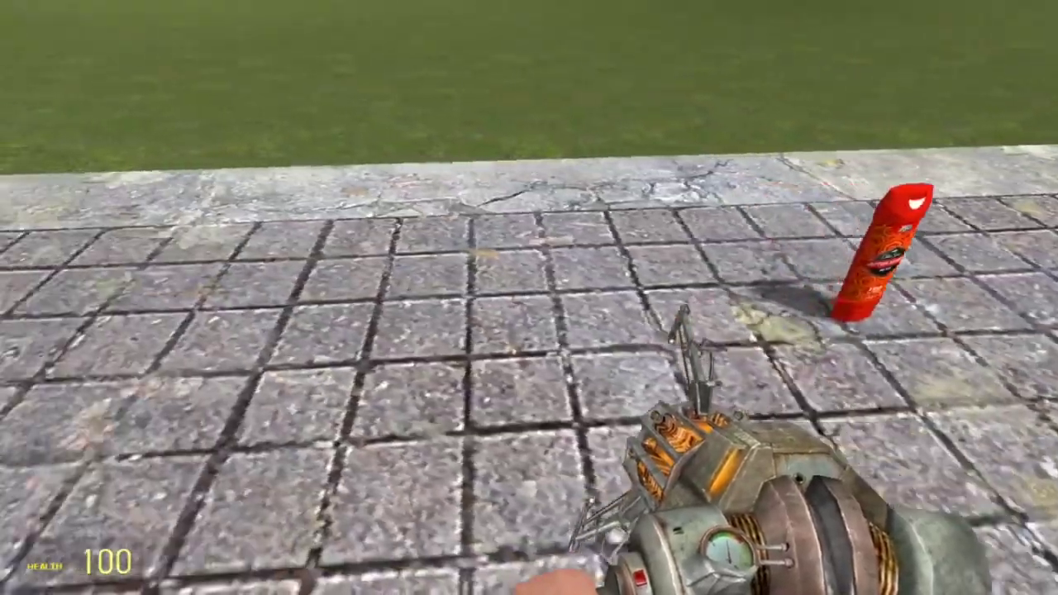
- Undo the red spray can prop, leaving the spawn menu closed without spawning anything
key(q)
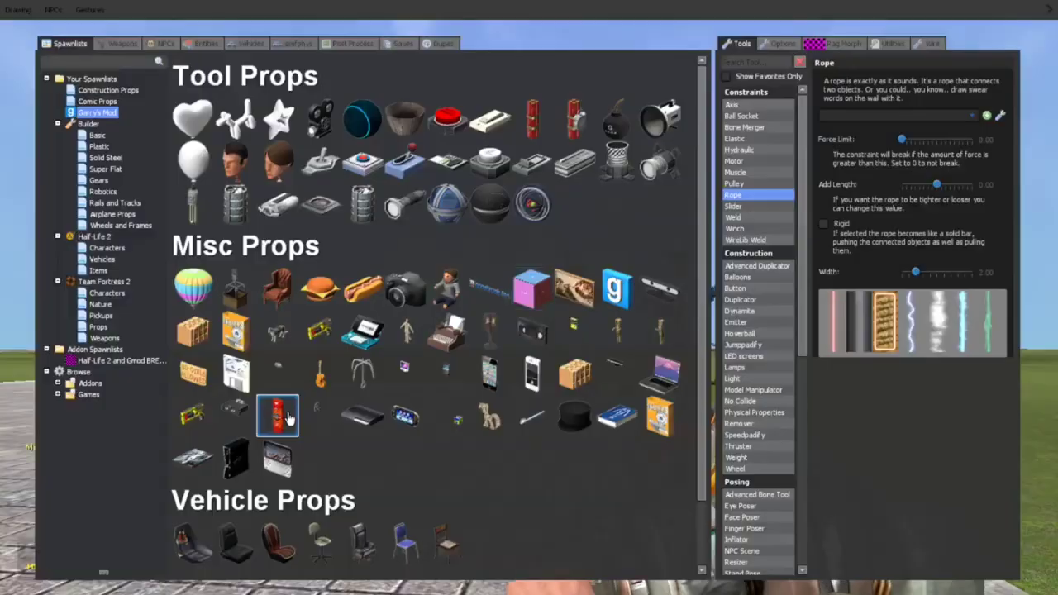
key(q)
key(z)
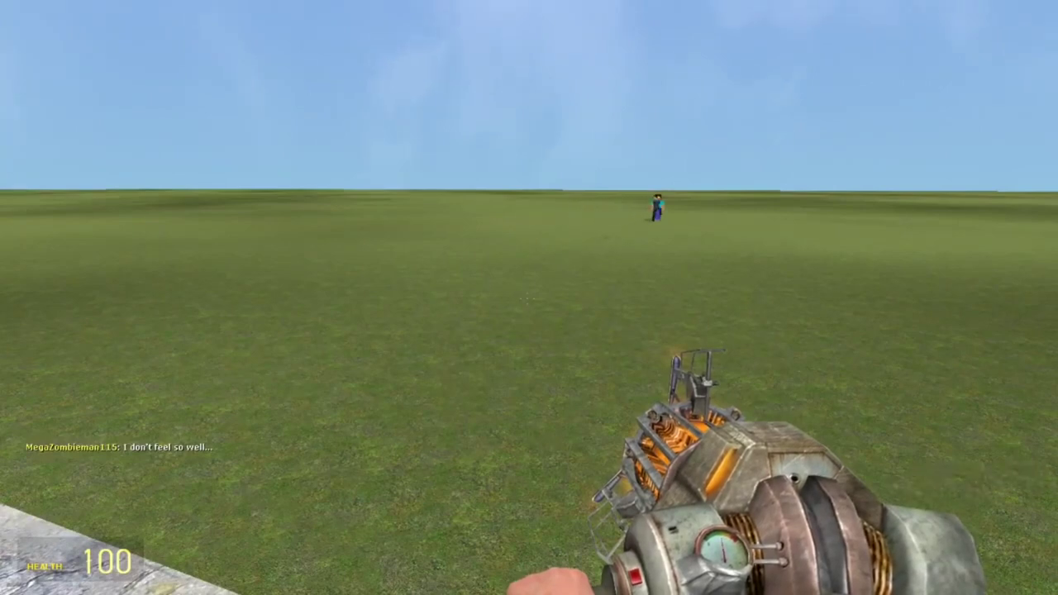
key(q)
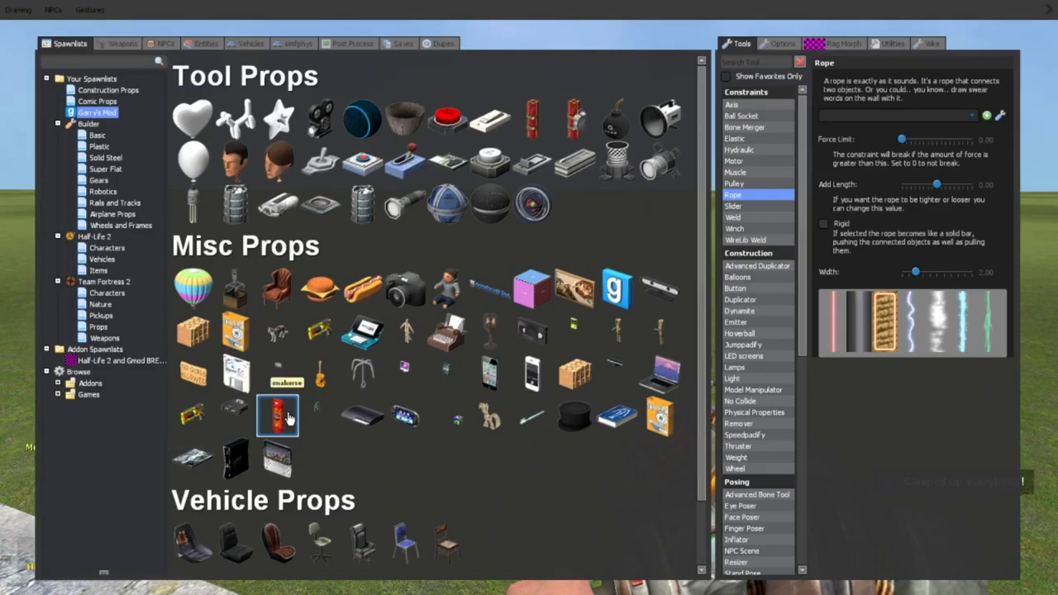
key(q)
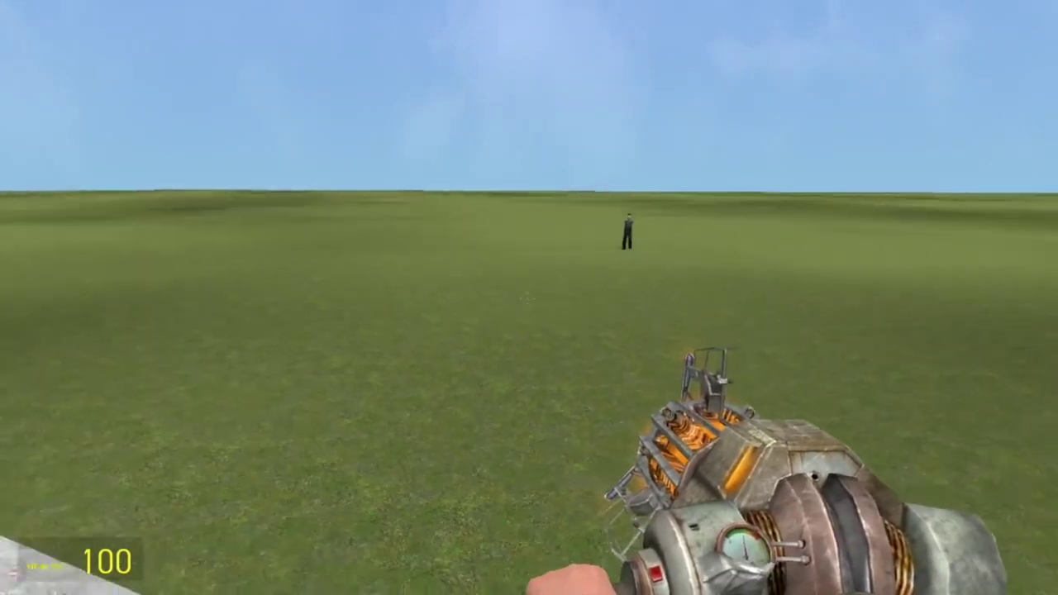
- Walk across the field toward the crowbar player beside the concrete slab
key(s)
key(q)
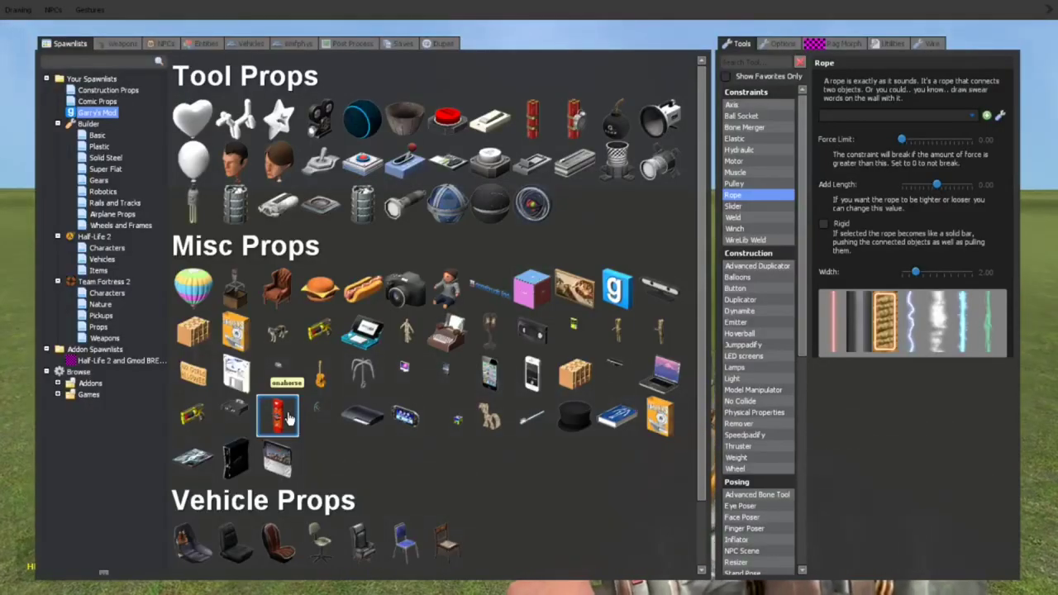
key(q)
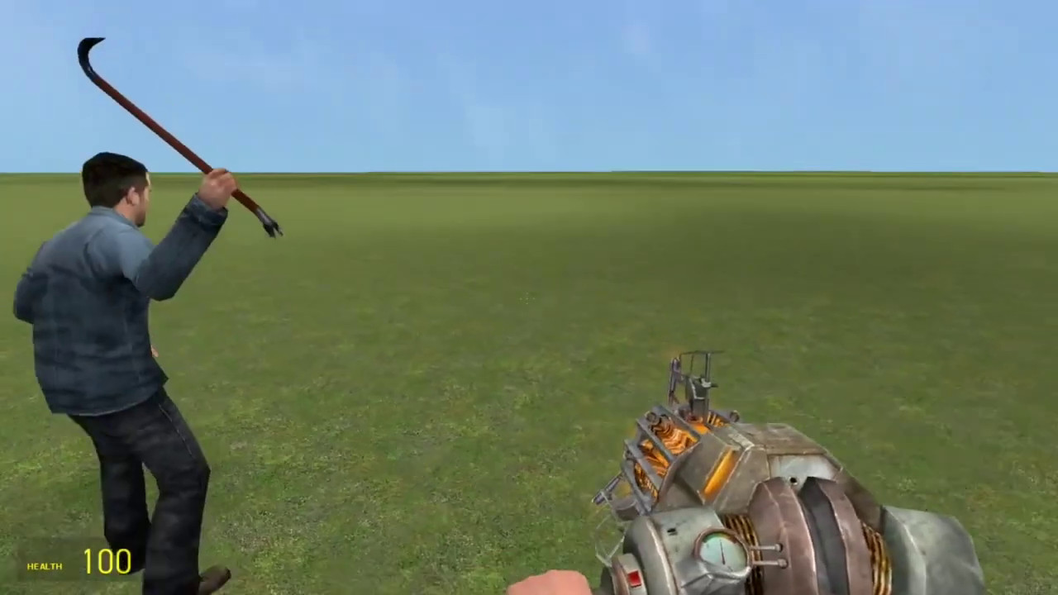
key(s)
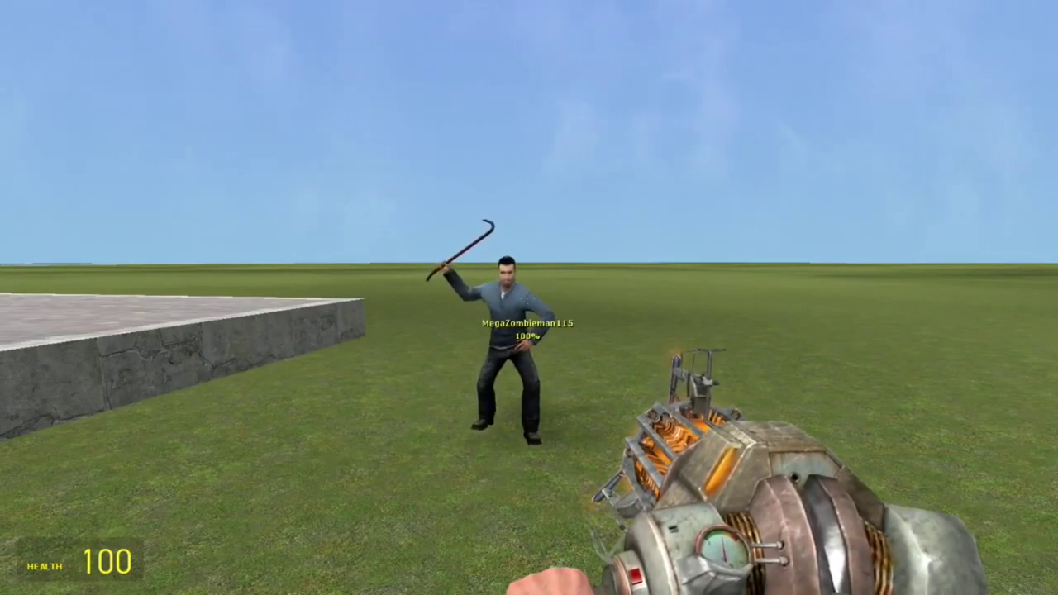
key(w)
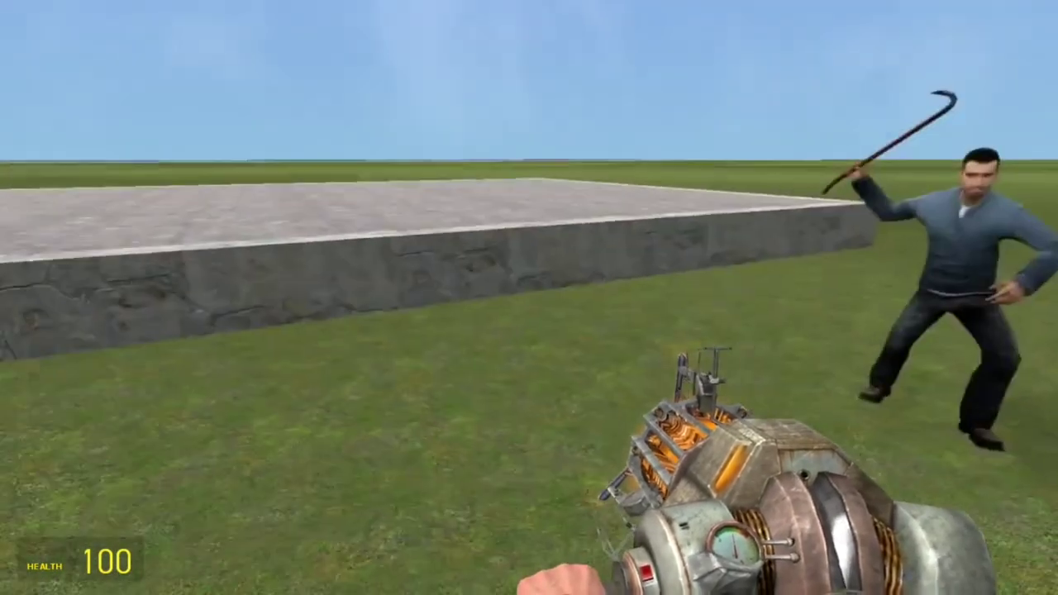
- Fire the crossbow at the helicopter, then switch through the crowbar to the physics gun
key(5)
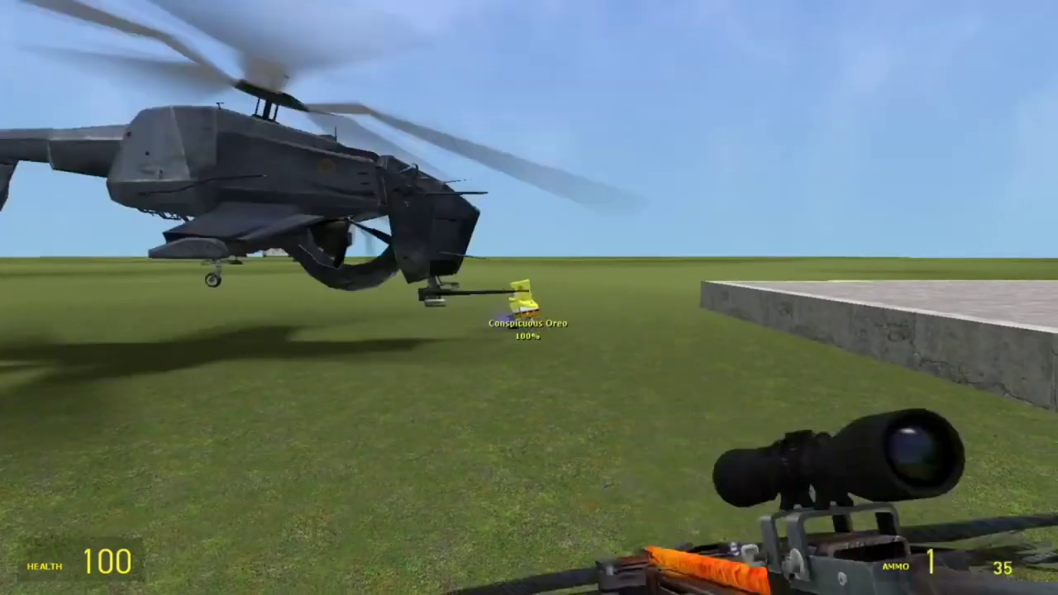
click(529, 298)
key(1)
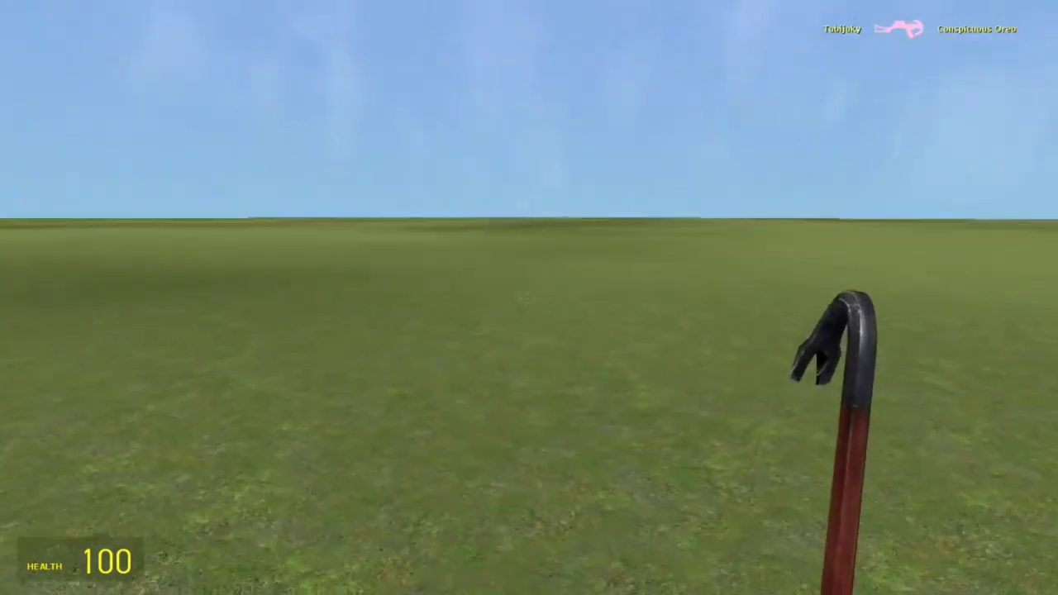
key(2)
key(q)
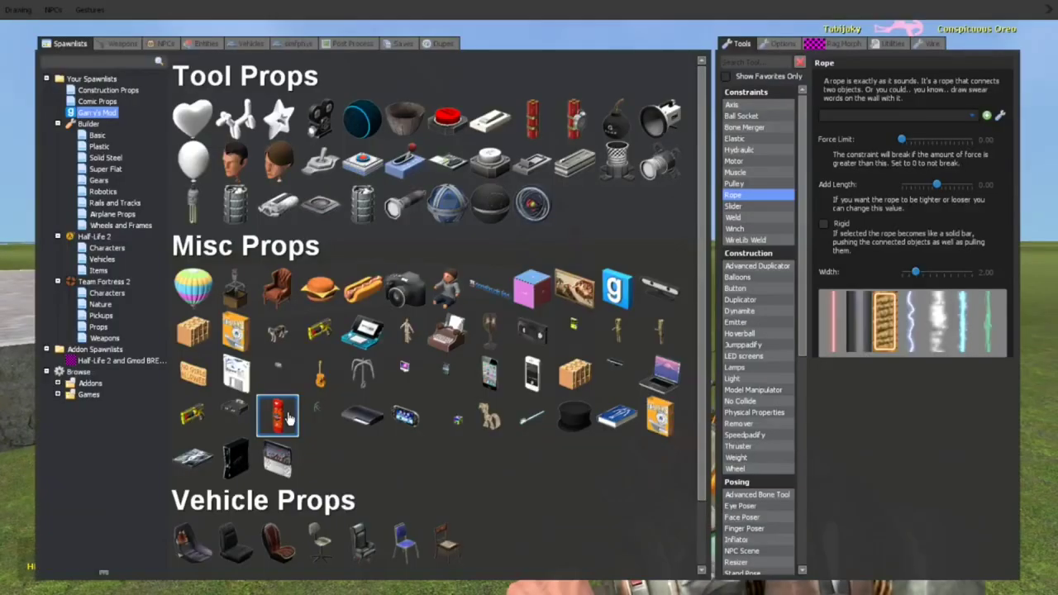
key(q)
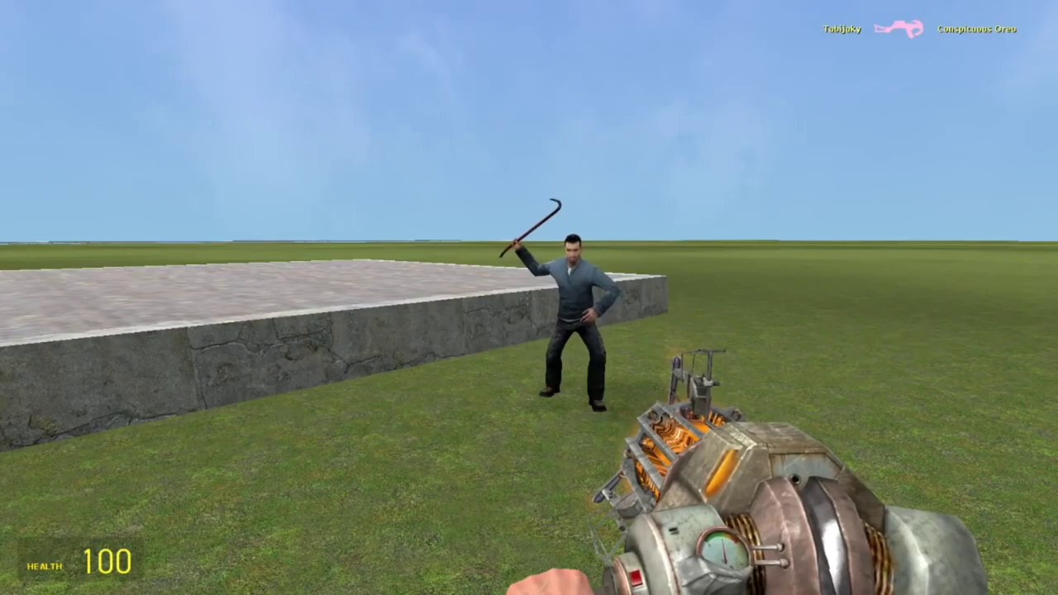
- Cycle weapons from the crossbow back to the physics gun
key(3)
click(530, 297)
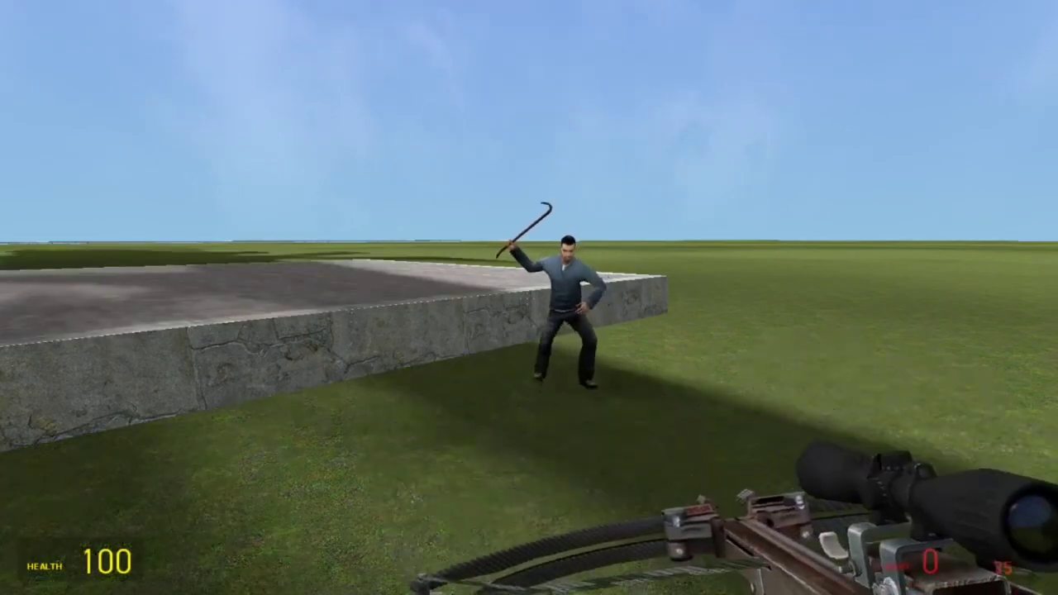
key(2)
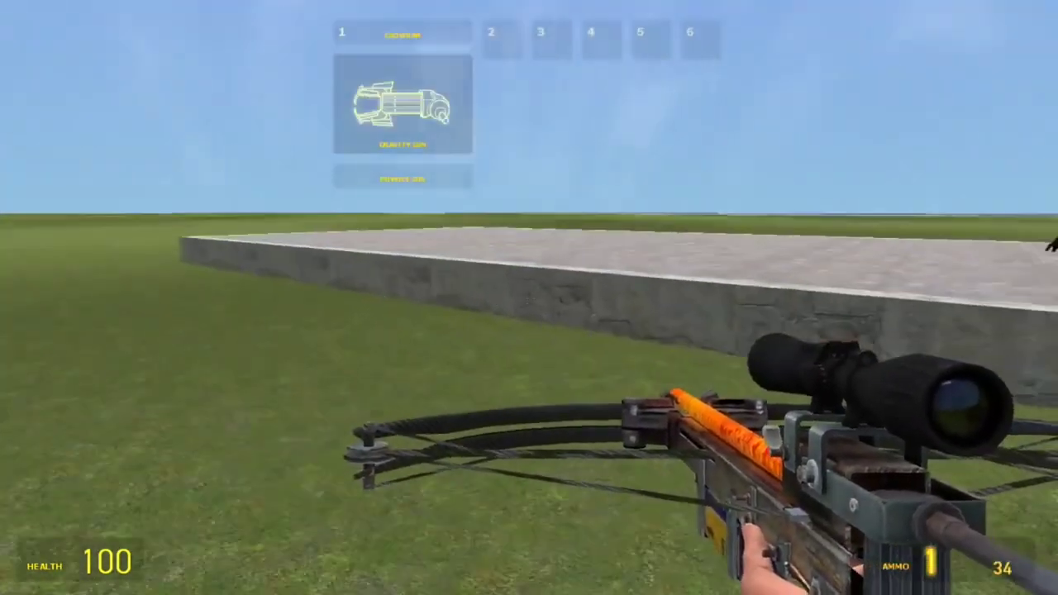
click(529, 297)
key(c)
- Spawn the red spray can onto the crowbar player's head, then undo it
key(q)
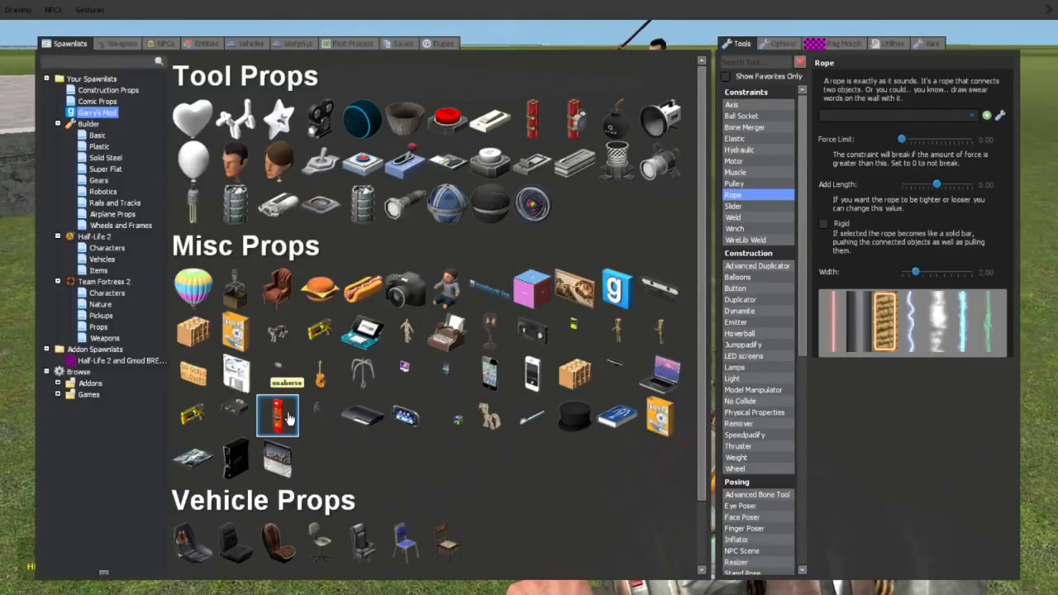
click(278, 416)
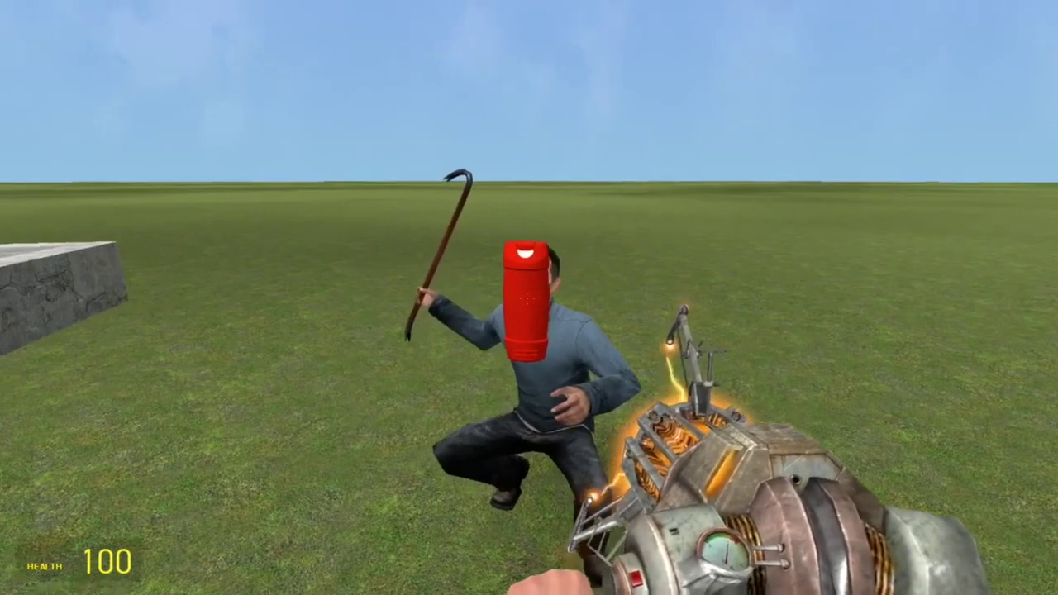
key(z)
key(q)
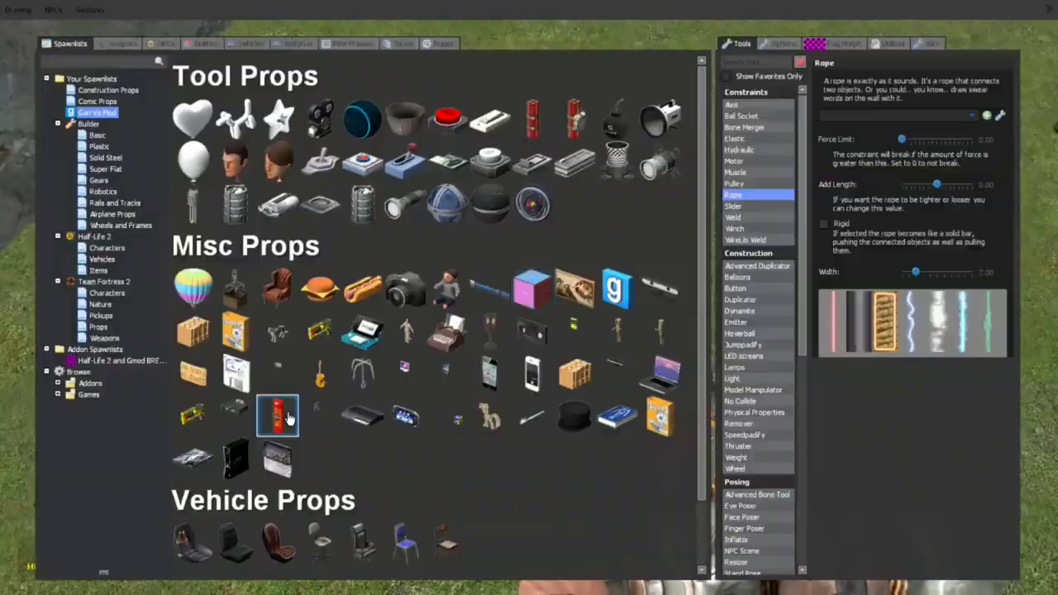